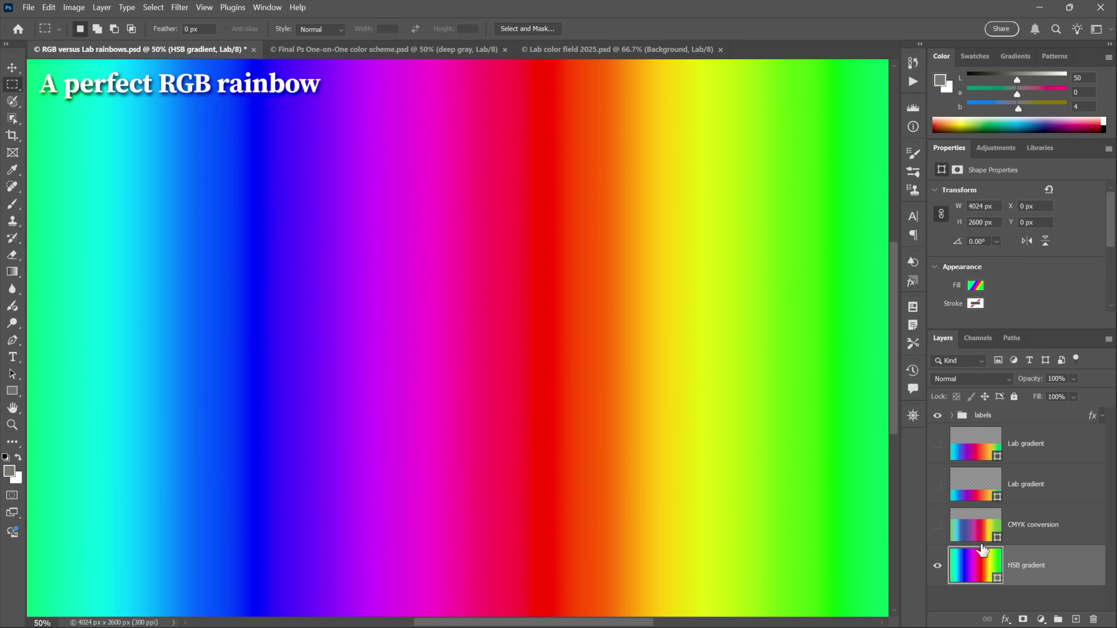
Step: Inspect the HSB rainbow's gradient fill colour stops, closing both dialogs without changes
{"action": "double_click", "coordinate": [985, 566]}
{"action": "left_click", "coordinate": [508, 172]}
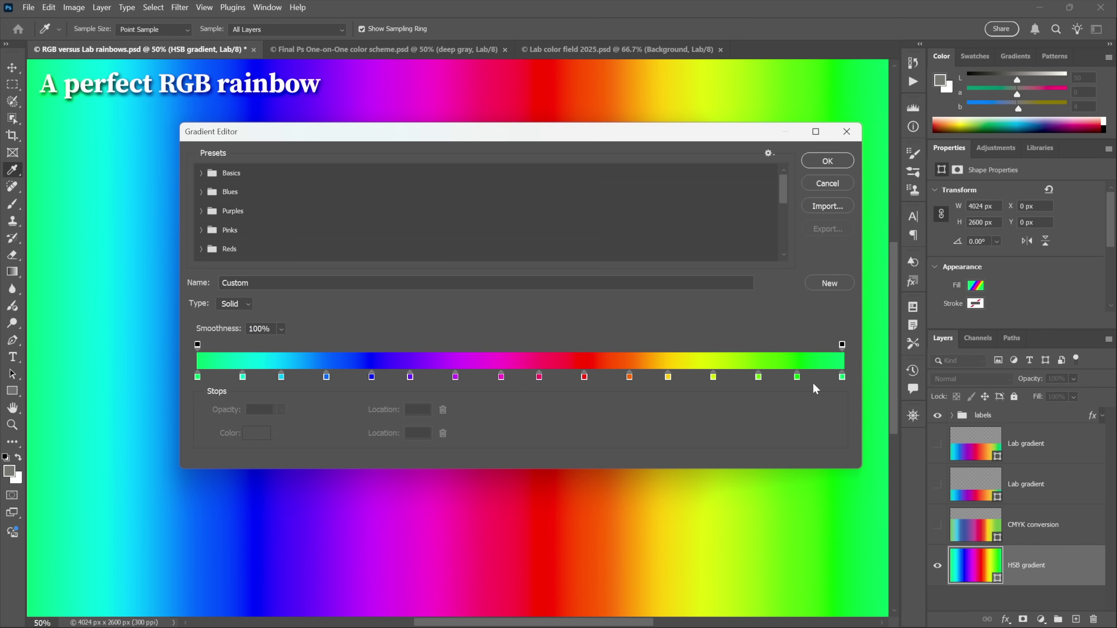
{"action": "key", "text": "Return"}
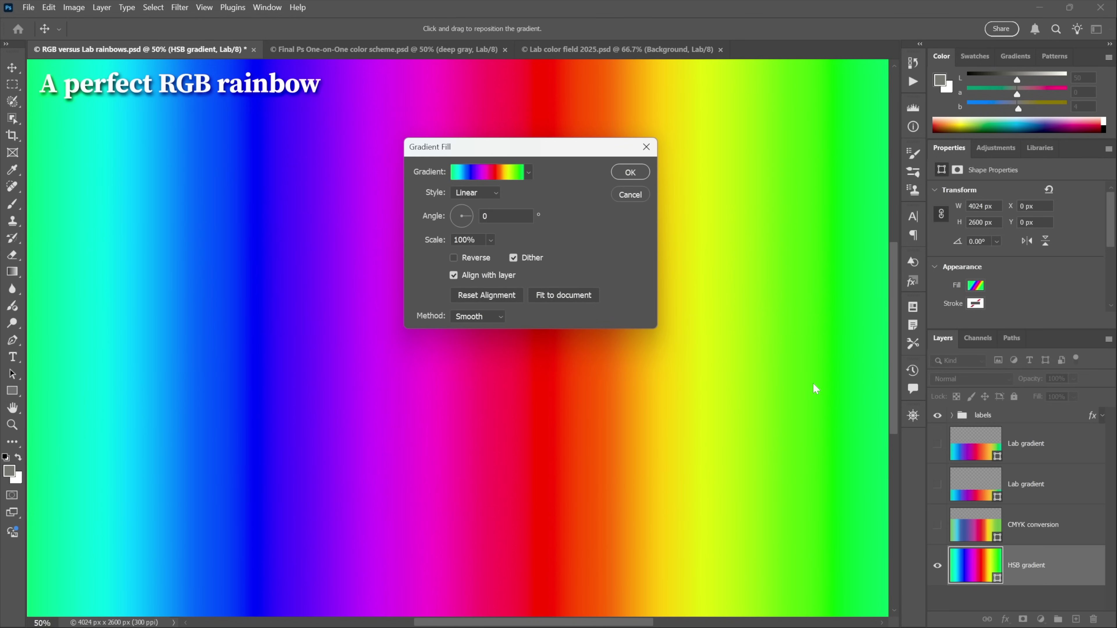
{"action": "key", "text": "Return"}
Step: Marquee the green band, slide the selection onto the red-orange band, then deselect
{"action": "key", "text": "m"}
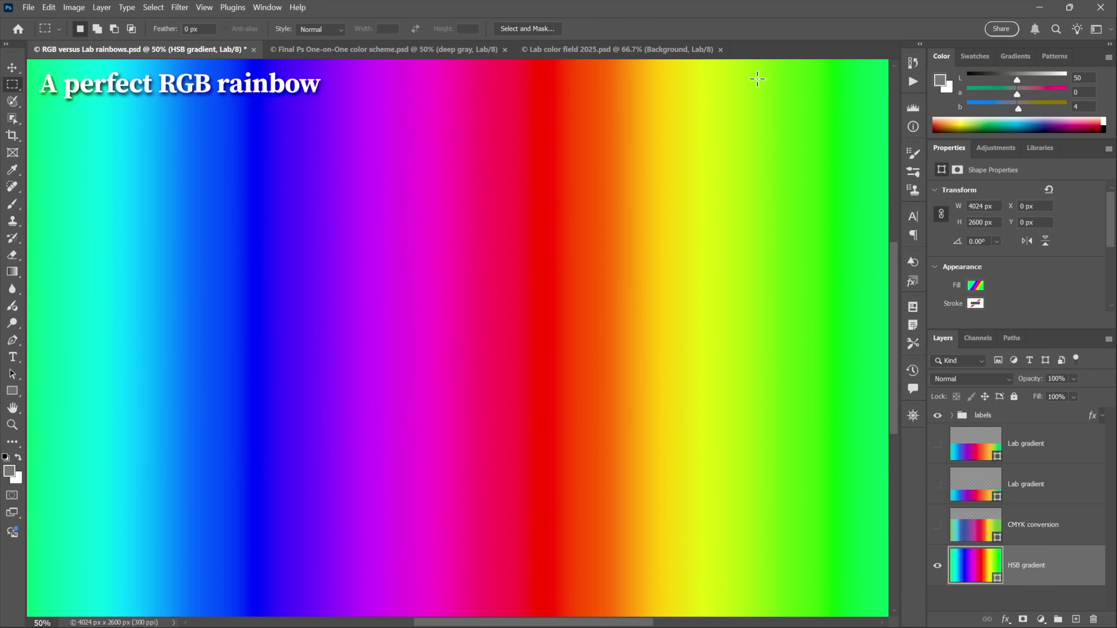
{"action": "left_click_drag", "start_coordinate": [757, 78], "coordinate": [875, 256]}
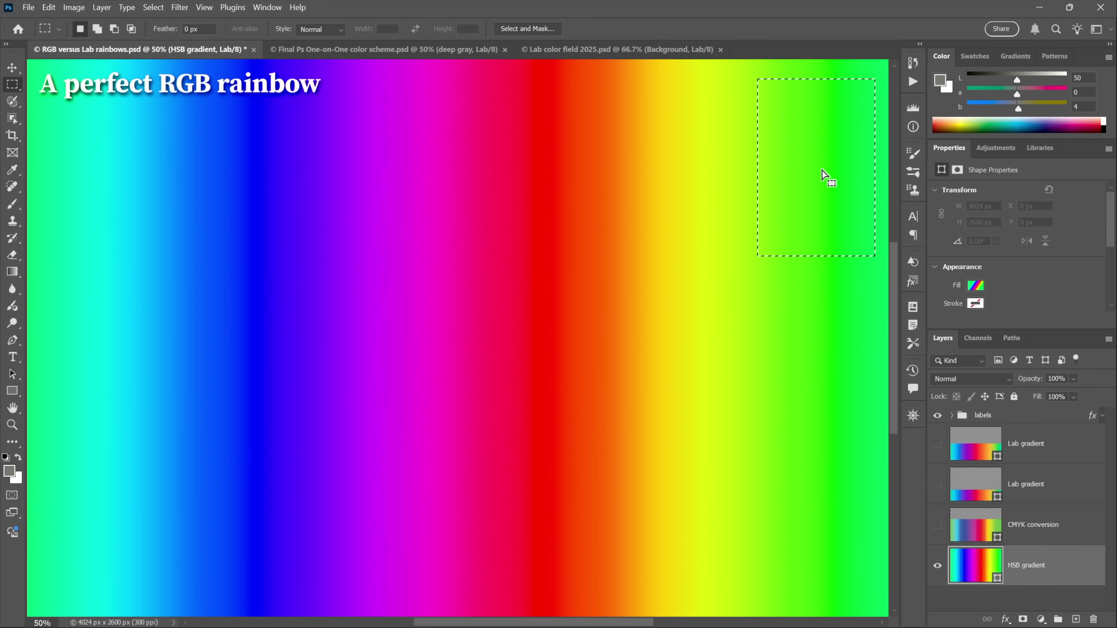
{"action": "left_click_drag", "start_coordinate": [822, 171], "coordinate": [601, 177]}
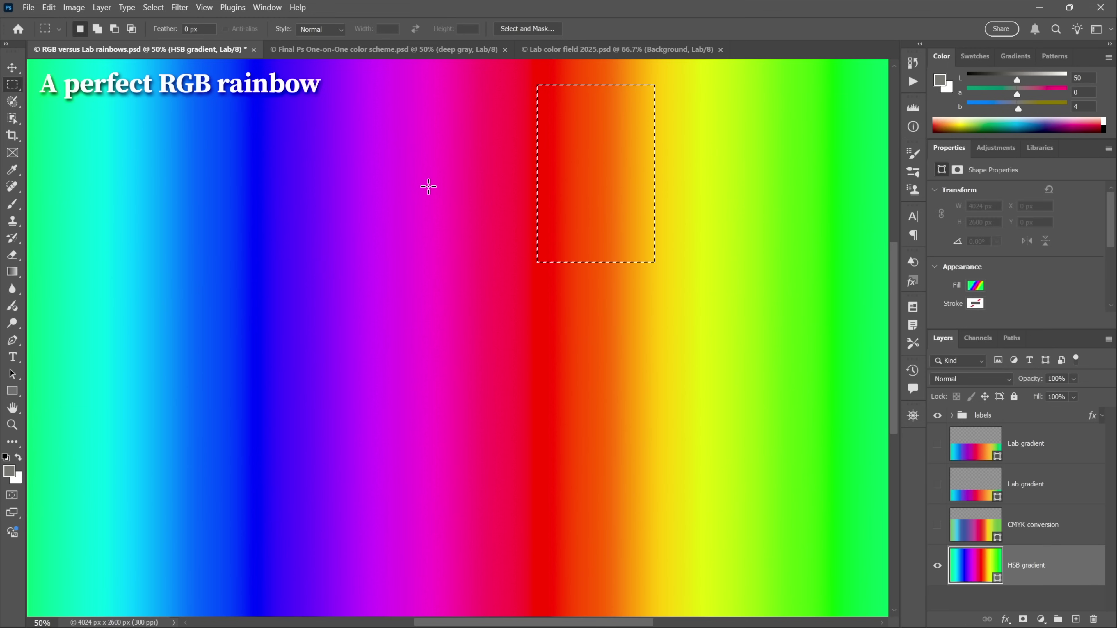
{"action": "key", "text": "ctrl+d"}
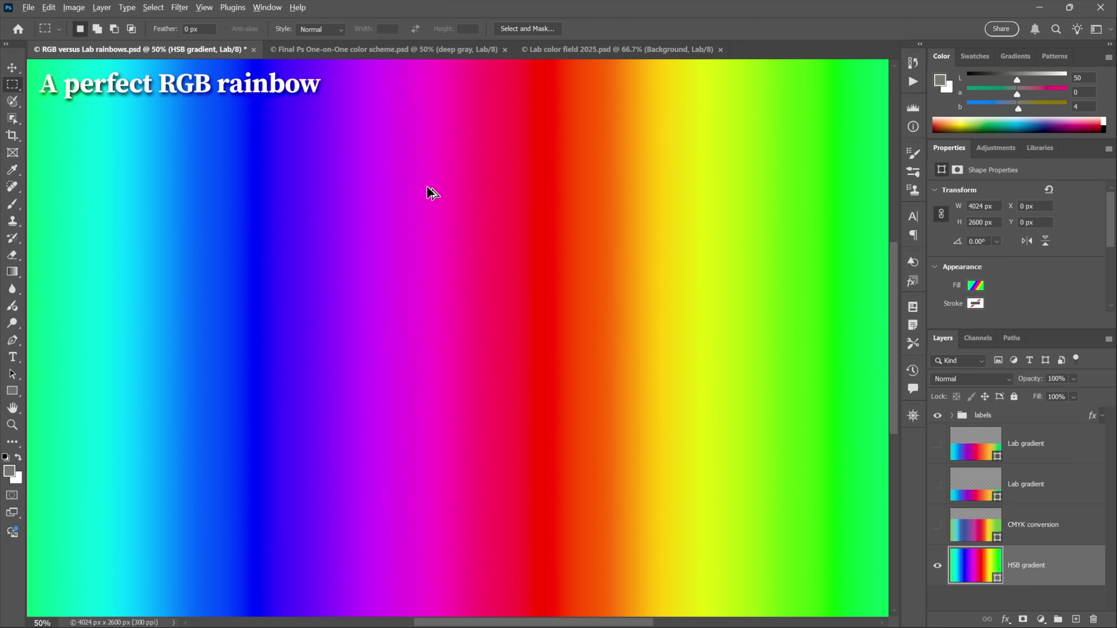
Step: Reveal the CMYK-converted rainbow and marquee its dull blue-purple area, then clear the selection
{"action": "key", "text": "ctrl+comma"}
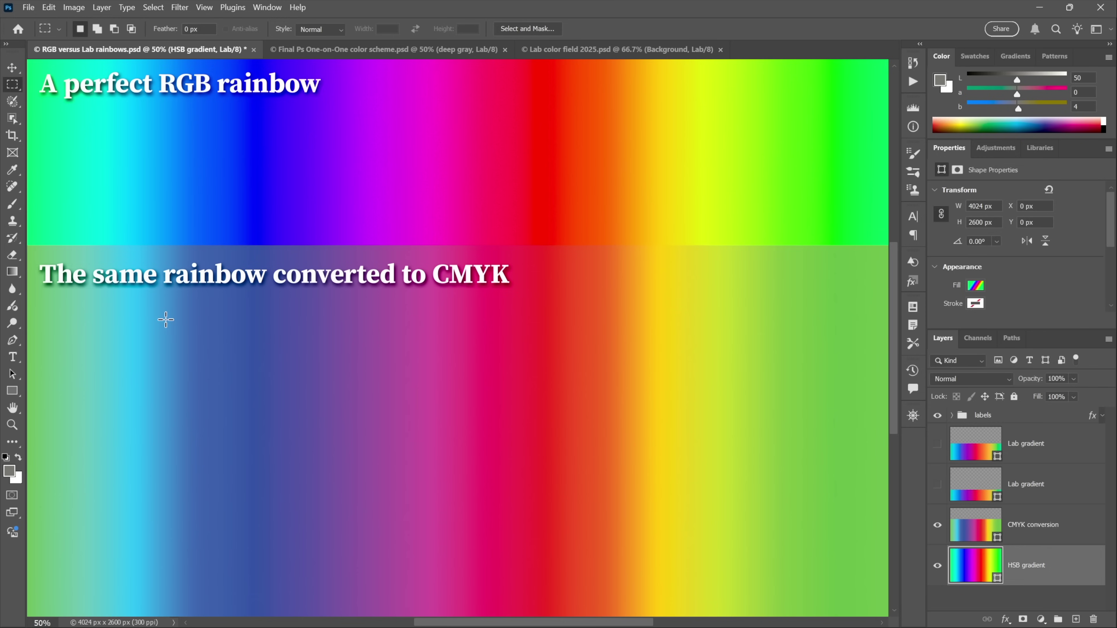
{"action": "left_click_drag", "start_coordinate": [165, 320], "coordinate": [471, 426]}
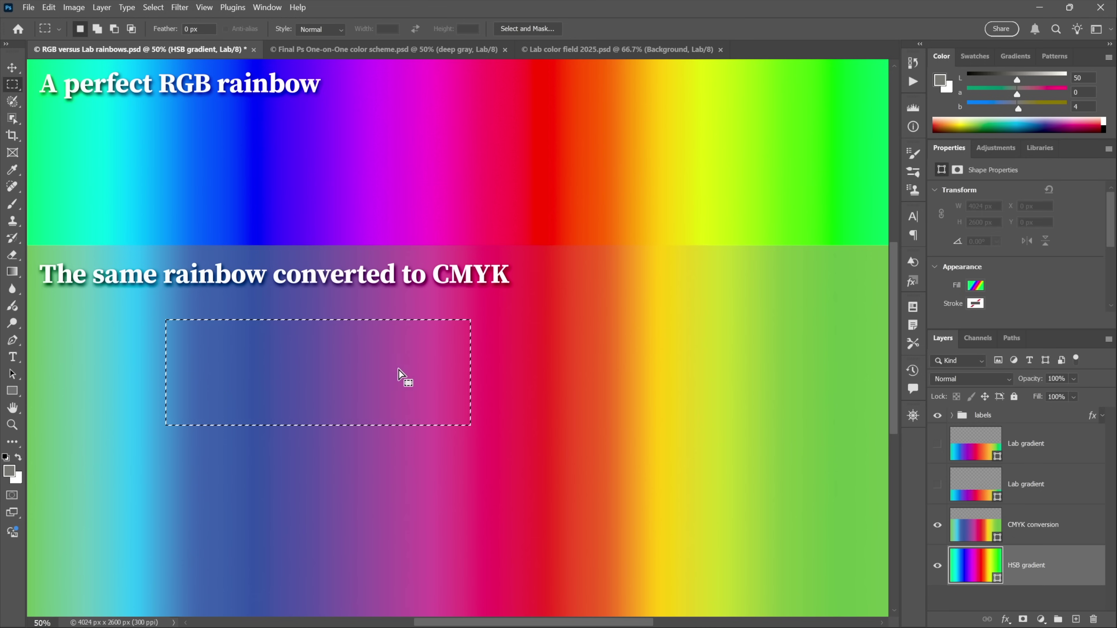
{"action": "left_click", "coordinate": [722, 359]}
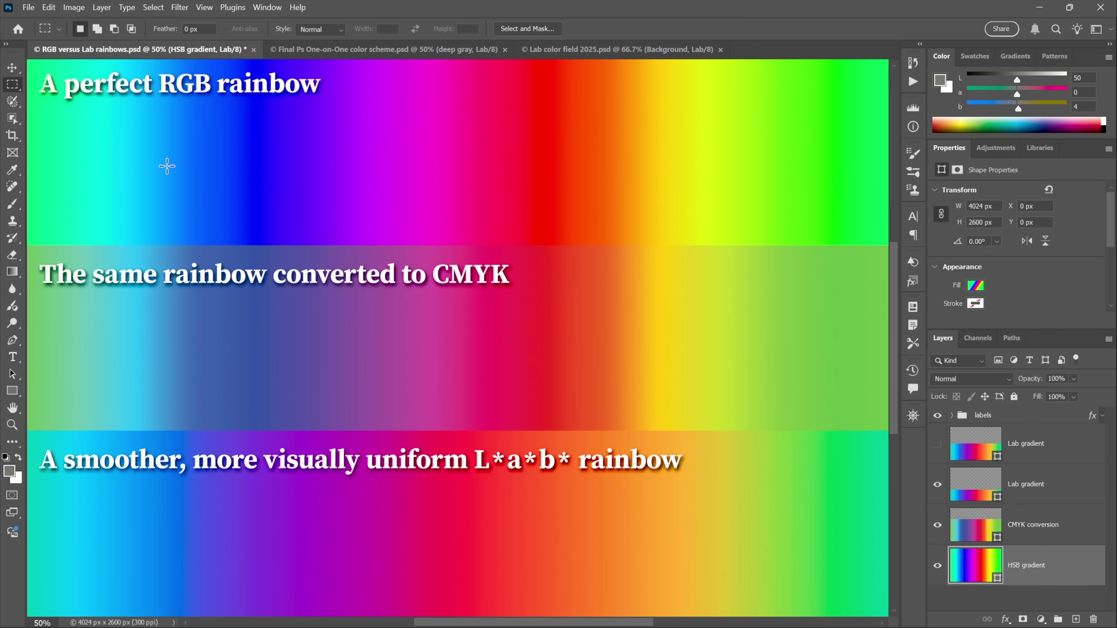
{"action": "left_click", "coordinate": [69, 10]}
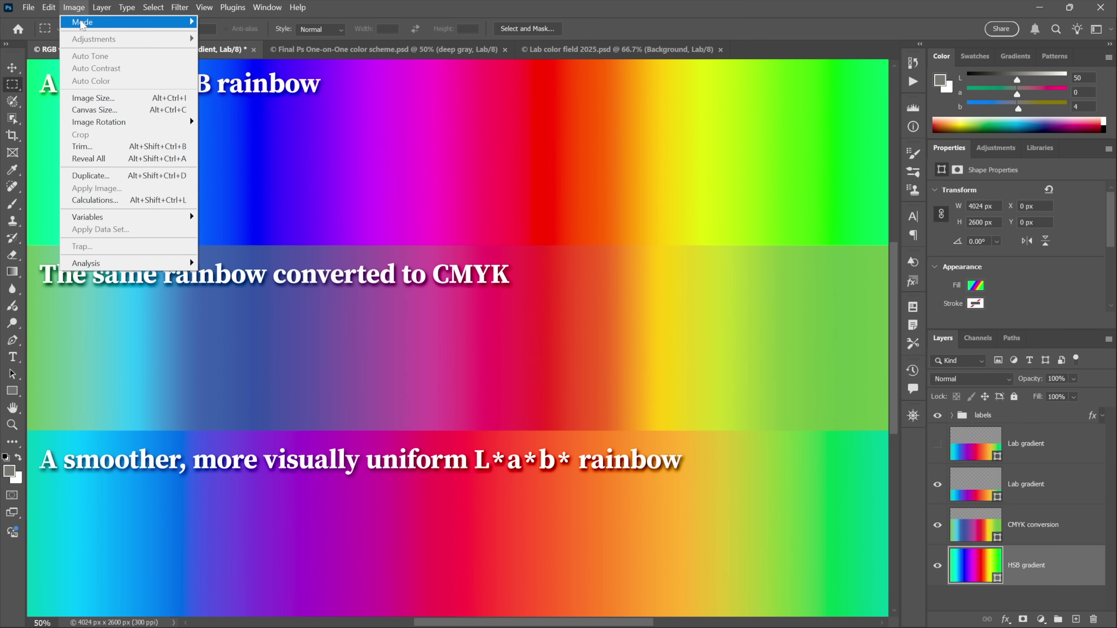
{"action": "mouse_move", "coordinate": [104, 26]}
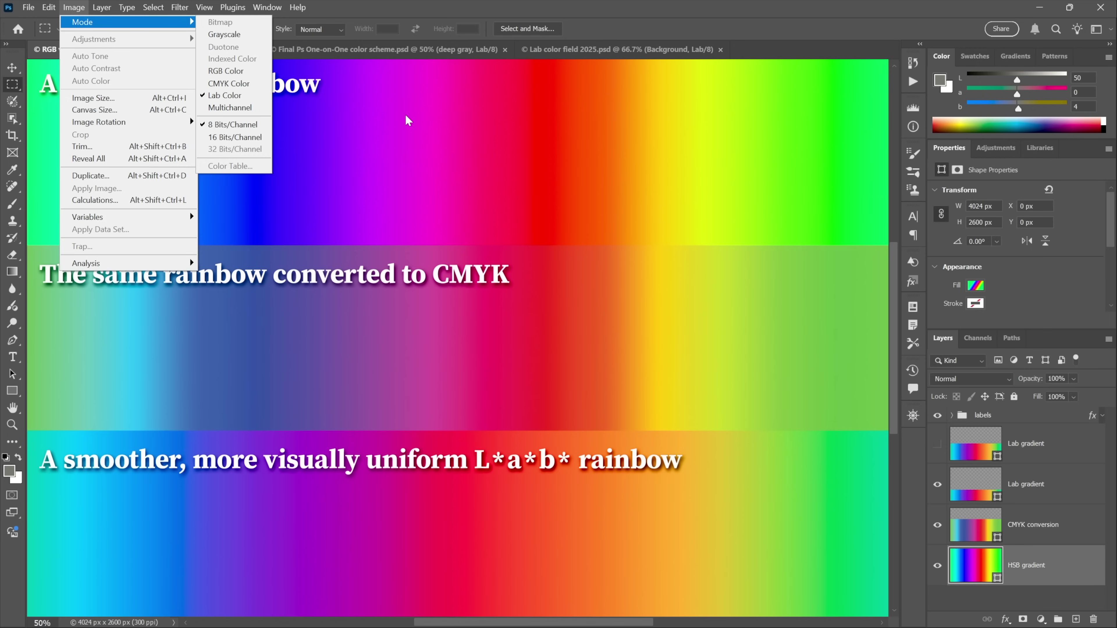
{"action": "key", "text": "Escape"}
{"action": "key", "text": "Escape"}
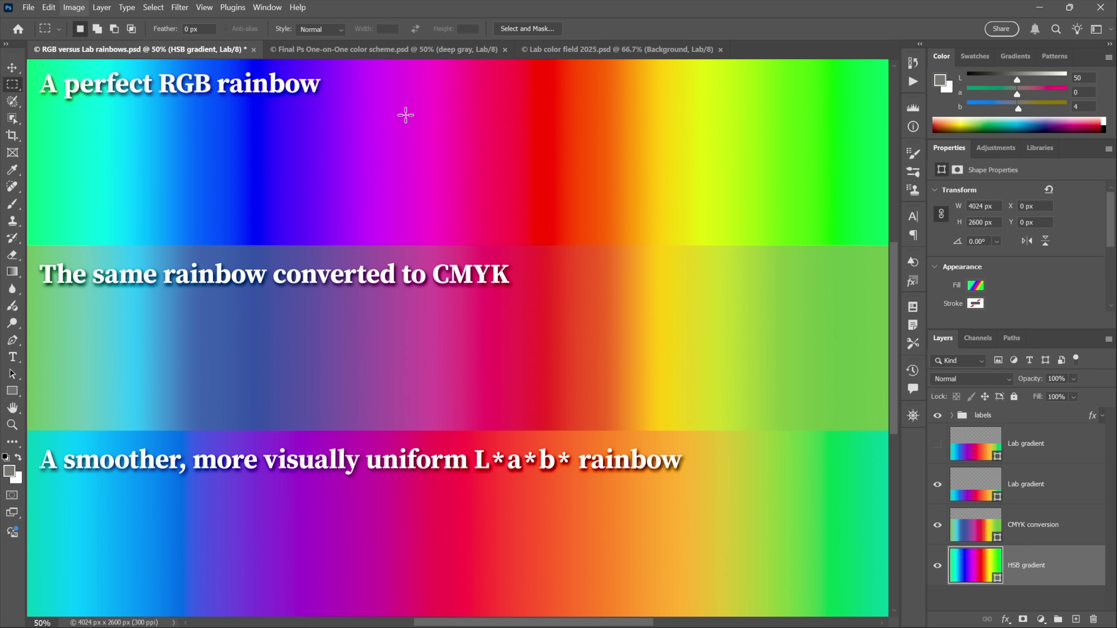
Step: Hide the CMYK band so only the RGB rainbow sits above the Lab rainbow
{"action": "key", "text": "F2"}
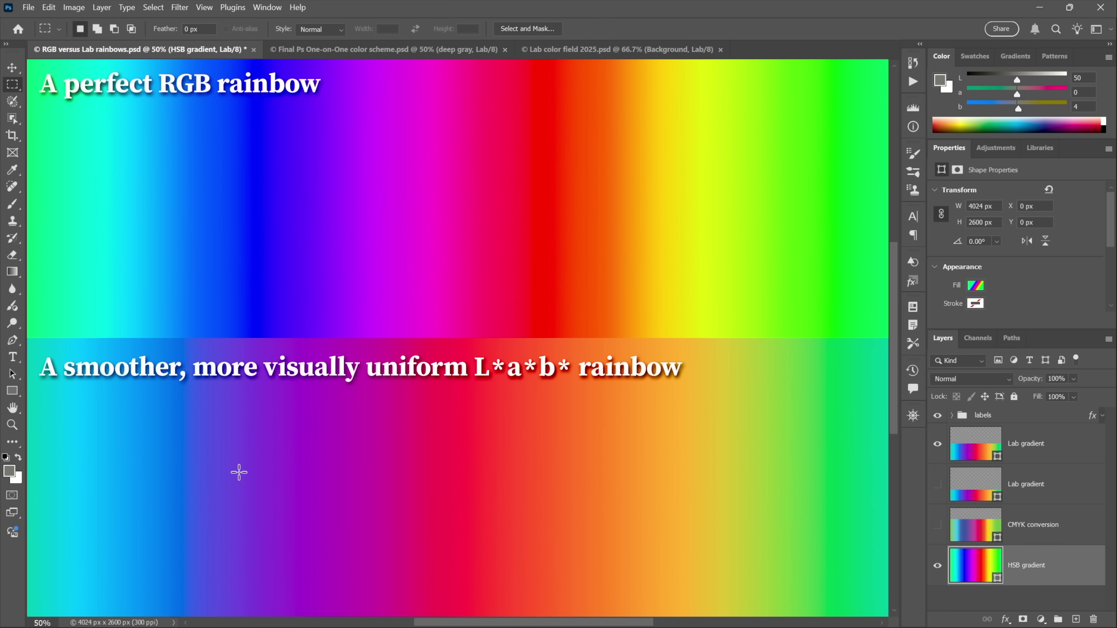
Step: Switch to the Final Ps One-on-One color scheme document with its fifteen lesson tiles
{"action": "key", "text": "ctrl+Tab"}
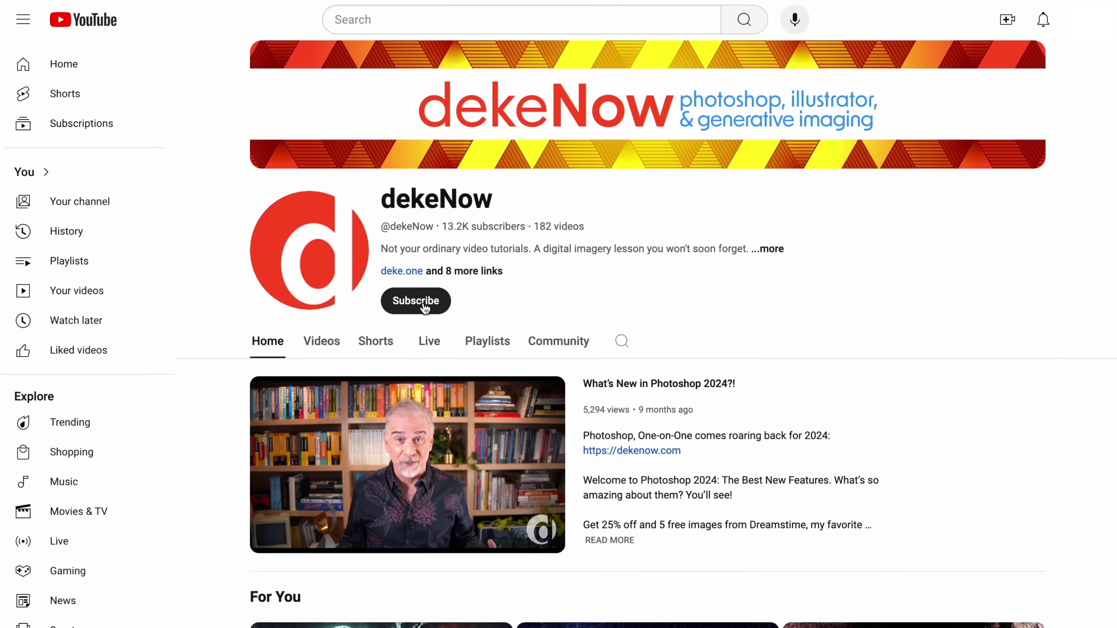
Step: Subscribe to the tutorial channel and set its notification bell to All
{"action": "left_click", "coordinate": [416, 302]}
{"action": "left_click", "coordinate": [425, 302]}
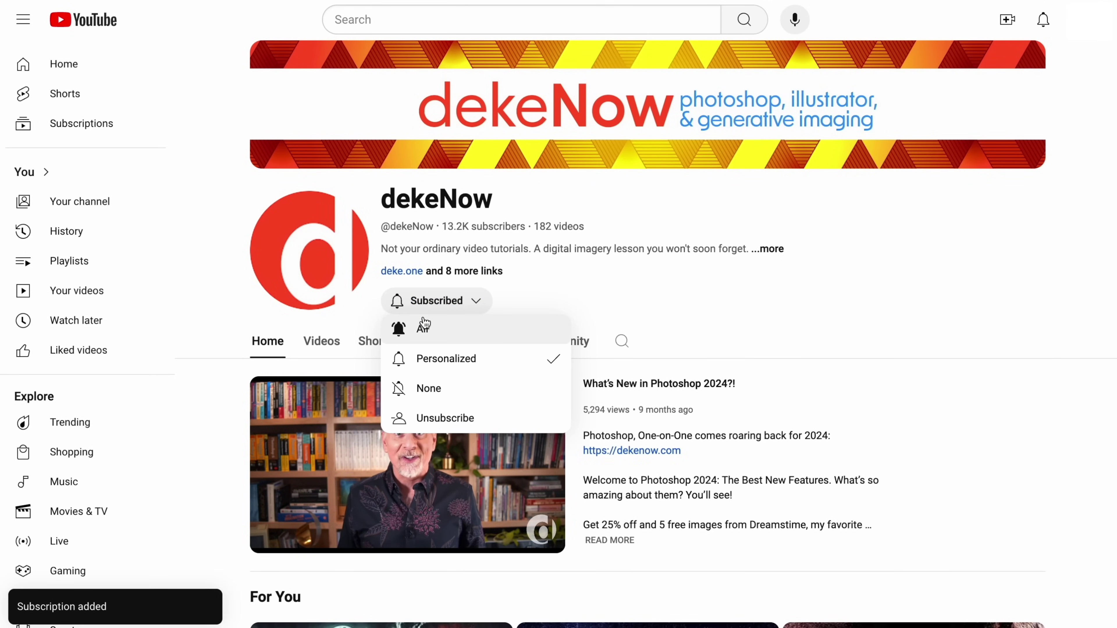
{"action": "left_click", "coordinate": [425, 328]}
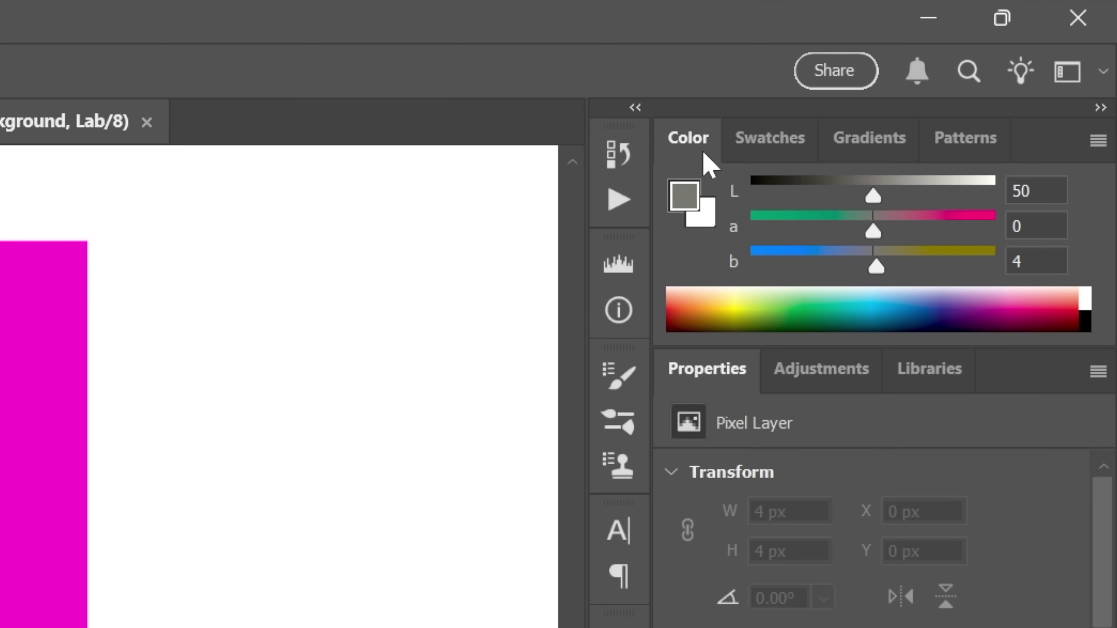
{"action": "left_click", "coordinate": [1097, 140]}
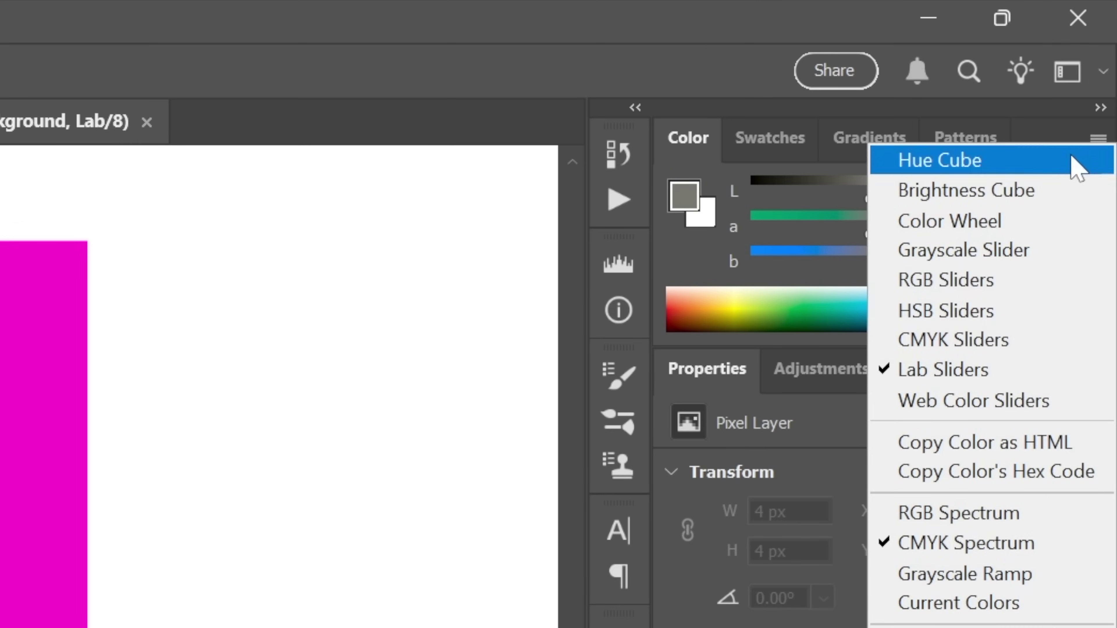
{"action": "left_click", "coordinate": [1080, 371]}
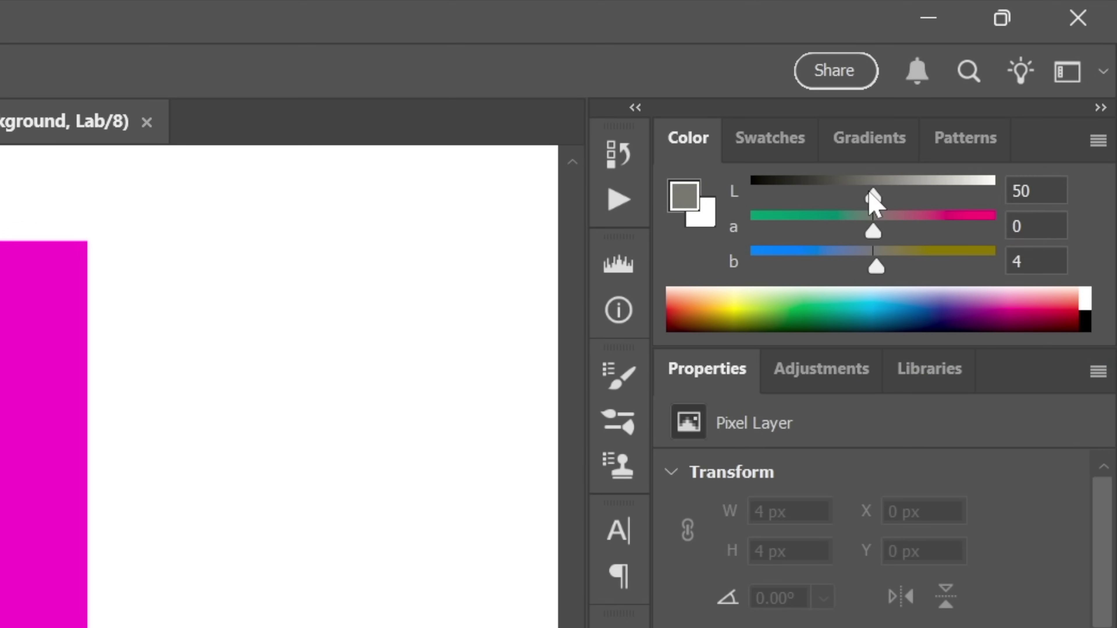
{"action": "mouse_move", "coordinate": [873, 202]}
{"action": "left_mouse_down"}
{"action": "mouse_move", "coordinate": [744, 201]}
{"action": "mouse_move", "coordinate": [1007, 216]}
{"action": "mouse_move", "coordinate": [876, 212]}
{"action": "left_mouse_up"}
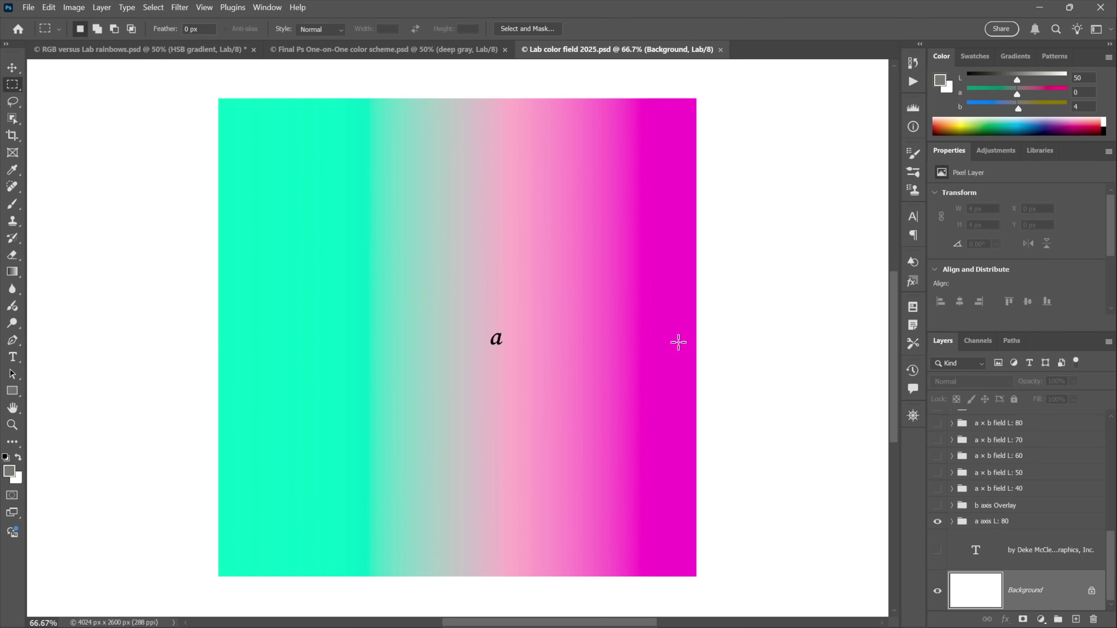
Step: Reveal the a = –128 to 127 arrow, marquee a strip, slide it rightward, then deselect
{"action": "key", "text": "ctrl+shift+z"}
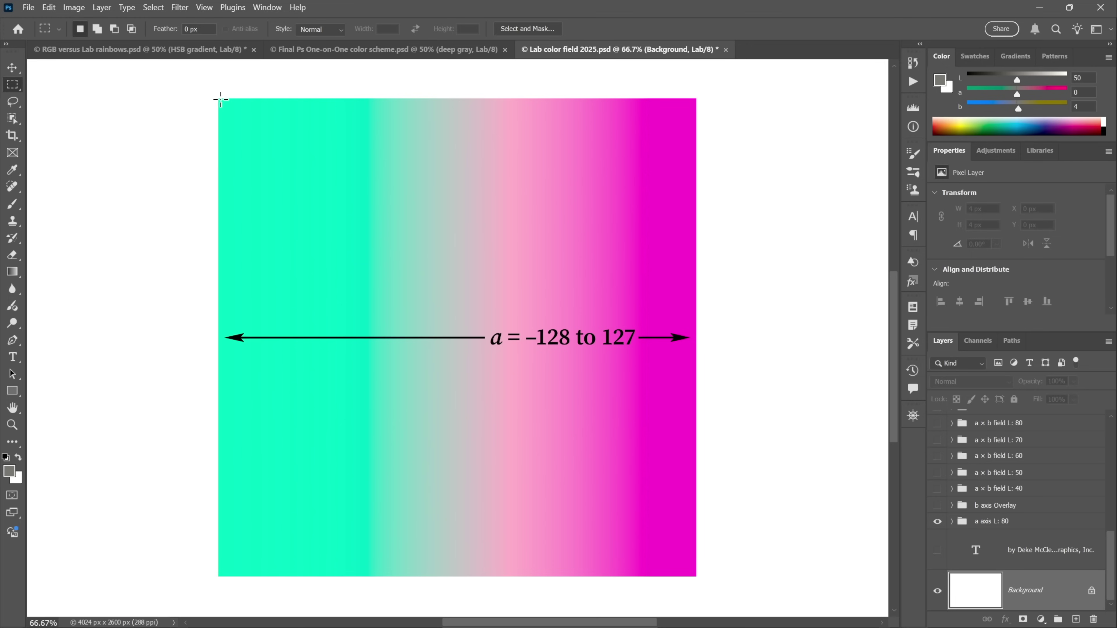
{"action": "left_click_drag", "start_coordinate": [221, 100], "coordinate": [474, 573]}
{"action": "left_click_drag", "start_coordinate": [346, 414], "coordinate": [568, 414]}
{"action": "key", "text": "ctrl+d"}
Step: Show the yellow-to-blue b-axis gradient, then the full a × b field at L 80
{"action": "key", "text": "ctrl+z"}
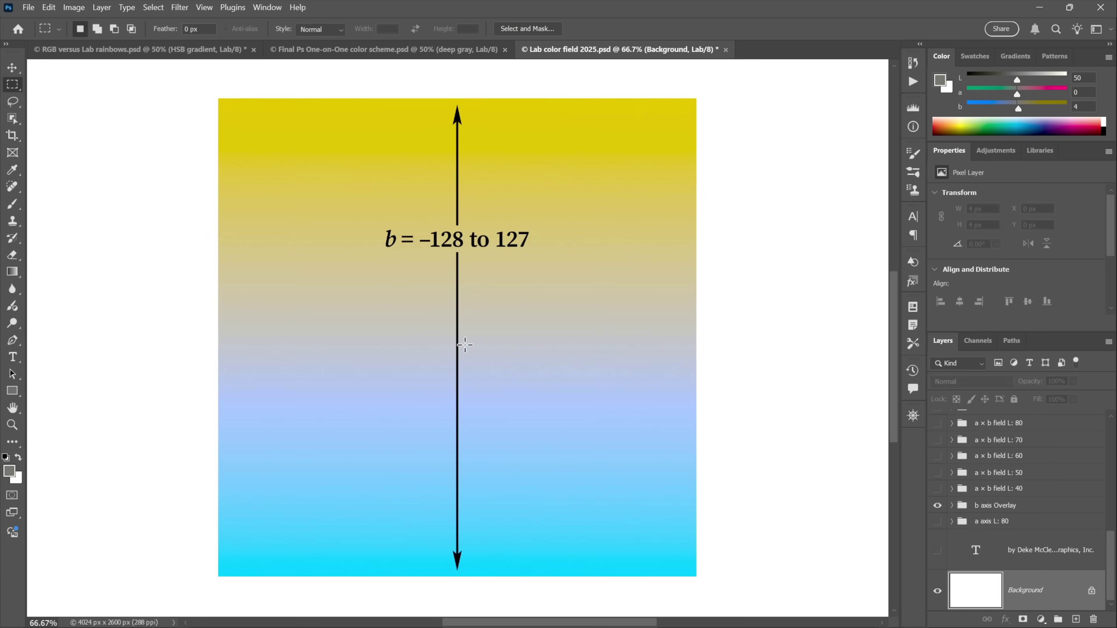
{"action": "key", "text": "F2"}
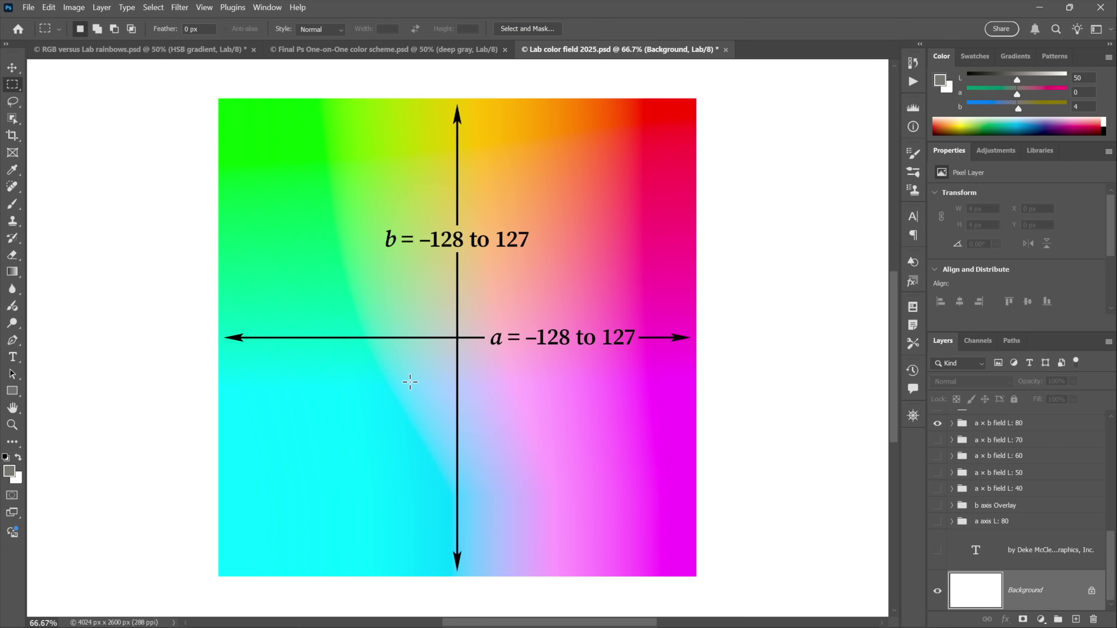
Step: Replace the axis arrows with corner labels giving each corner's a and b values
{"action": "key", "text": "ctrl+z"}
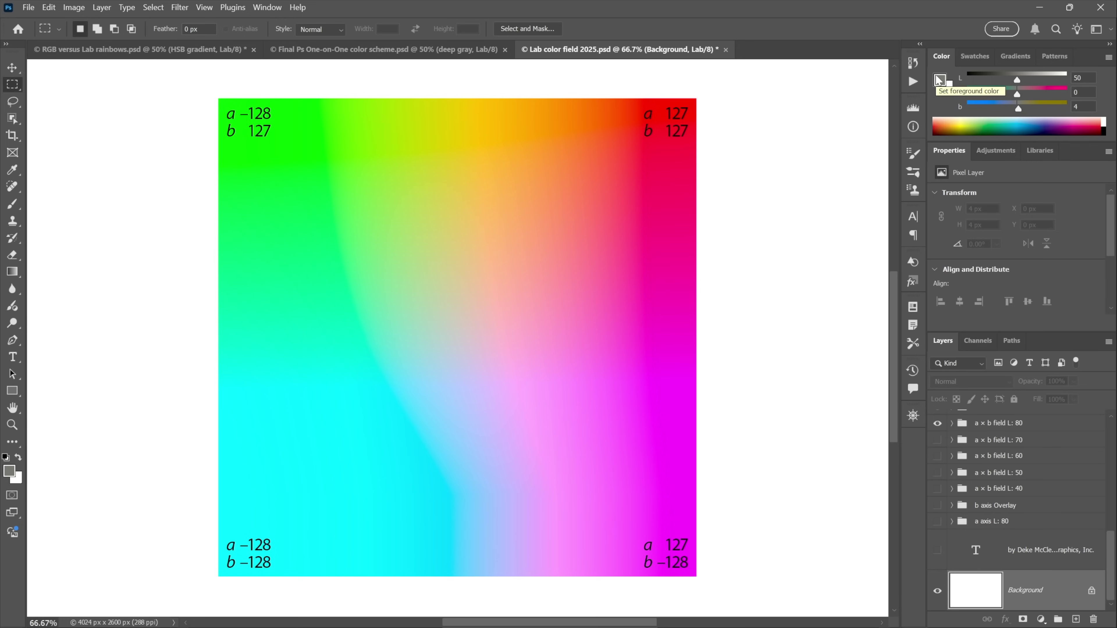
Step: Explore the foreground Color Picker: hue view at 0 red, then Lab view previewing magenta and purple
{"action": "left_click", "coordinate": [940, 81]}
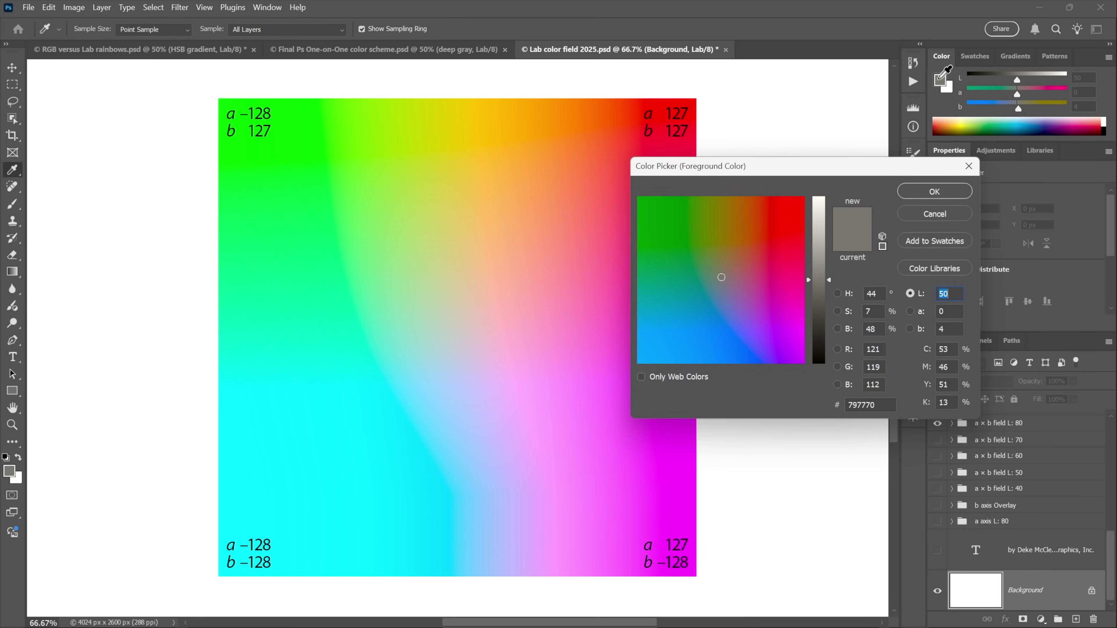
{"action": "left_click_drag", "start_coordinate": [811, 167], "coordinate": [456, 171]}
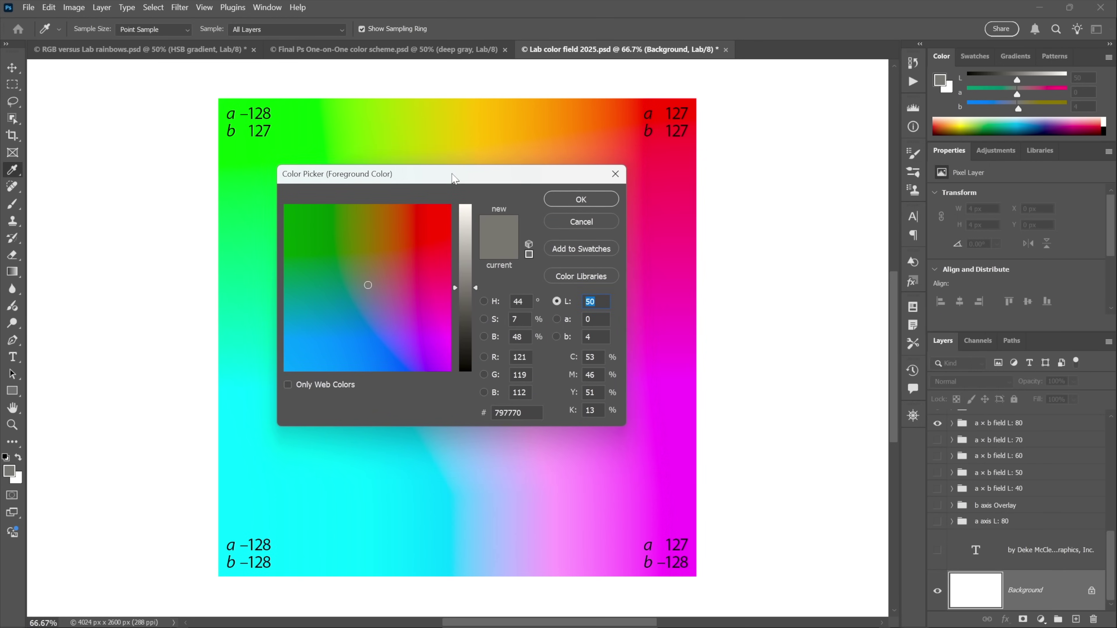
{"action": "left_click", "coordinate": [482, 297]}
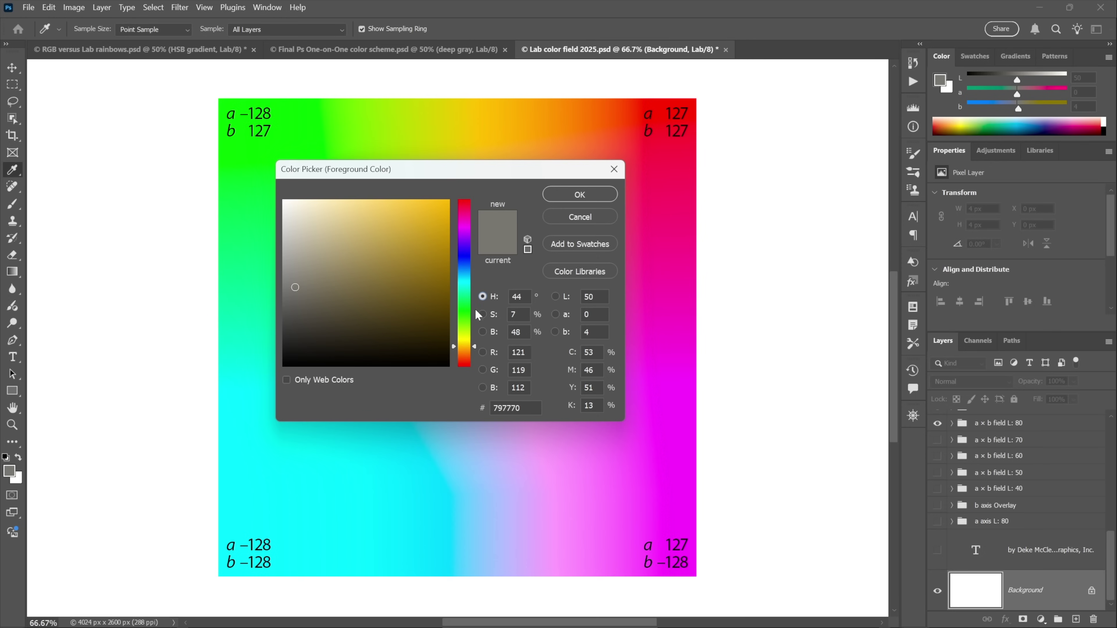
{"action": "left_click_drag", "start_coordinate": [458, 349], "coordinate": [456, 375]}
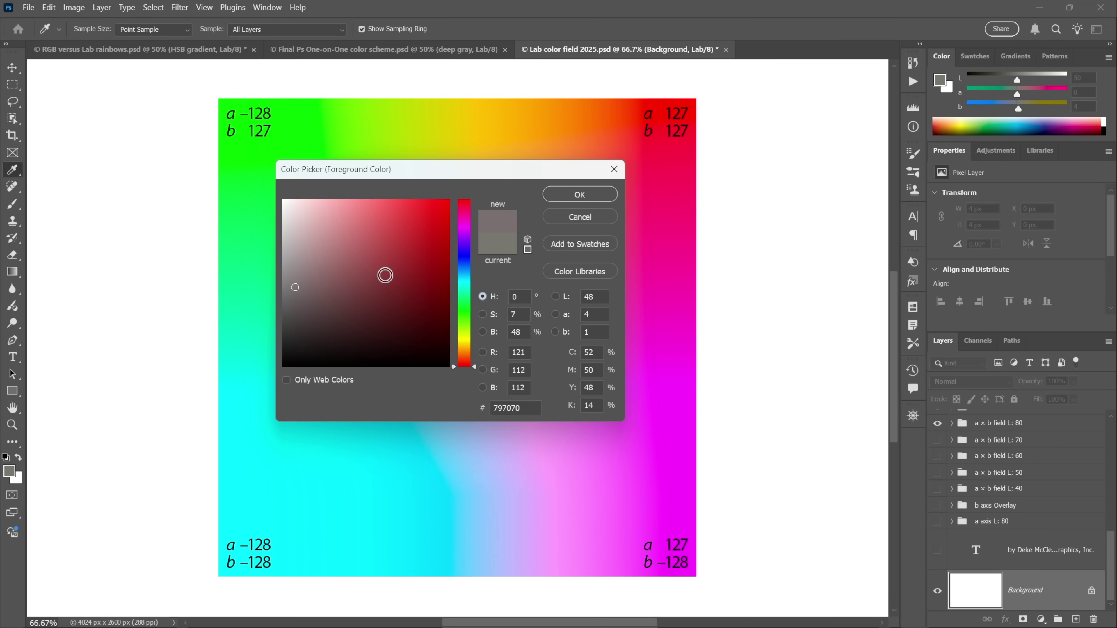
{"action": "left_click", "coordinate": [556, 296]}
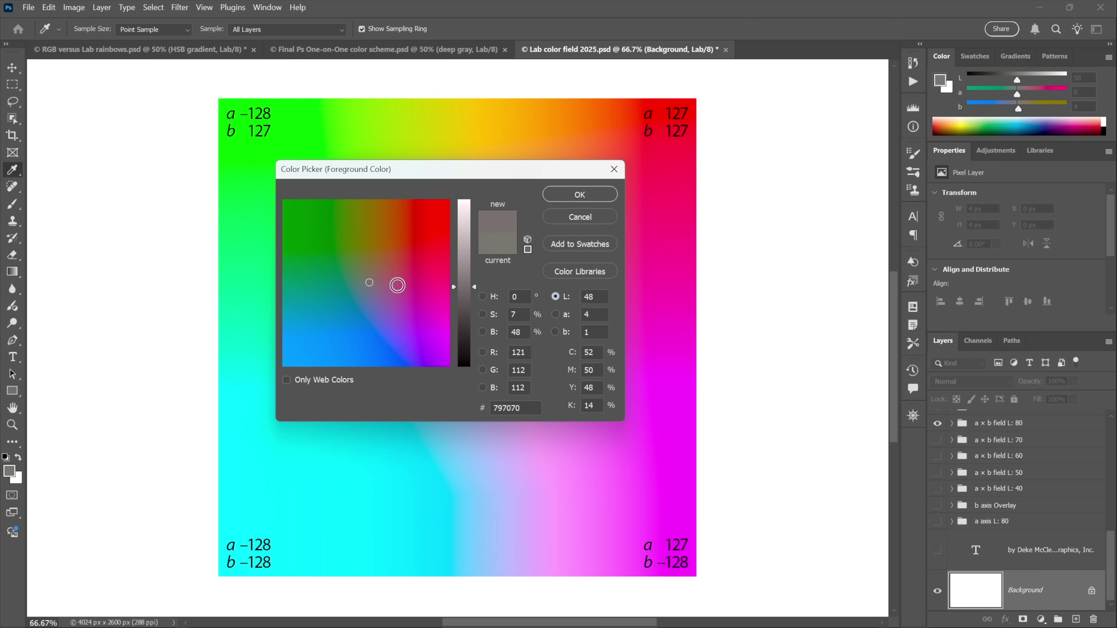
{"action": "mouse_move", "coordinate": [292, 287]}
{"action": "left_mouse_down"}
{"action": "mouse_move", "coordinate": [434, 289]}
{"action": "mouse_move", "coordinate": [307, 290]}
{"action": "left_mouse_up"}
{"action": "mouse_move", "coordinate": [377, 355]}
{"action": "left_mouse_down"}
{"action": "mouse_move", "coordinate": [381, 212]}
{"action": "mouse_move", "coordinate": [384, 356]}
{"action": "left_mouse_up"}
Step: Move the picker off the artwork and set lightness L to 80
{"action": "left_click_drag", "start_coordinate": [485, 175], "coordinate": [828, 170]}
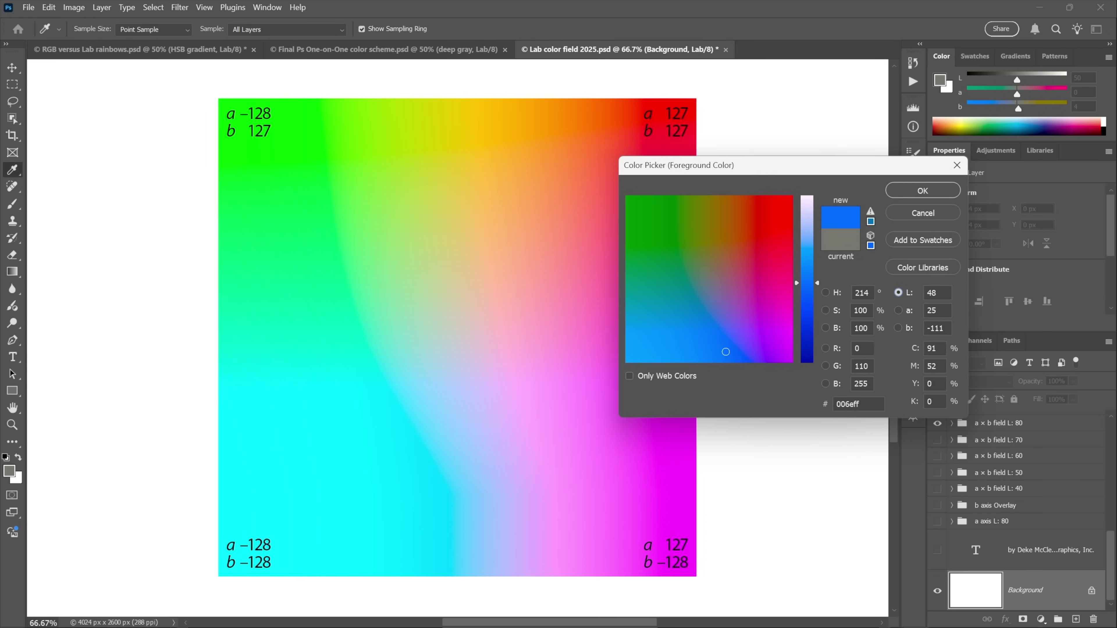
{"action": "left_click", "coordinate": [917, 293]}
{"action": "type", "text": "80"}
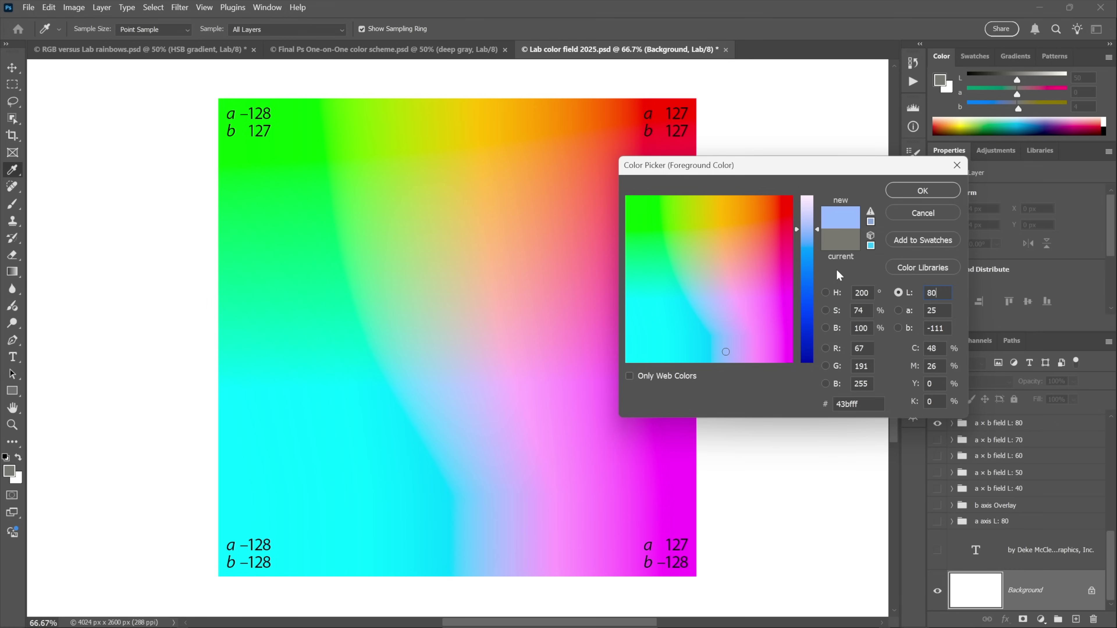
Step: Cancel the Color Picker, pick the Rectangular Marquee, and zoom out to 50%
{"action": "left_click", "coordinate": [903, 215]}
{"action": "key", "text": "m"}
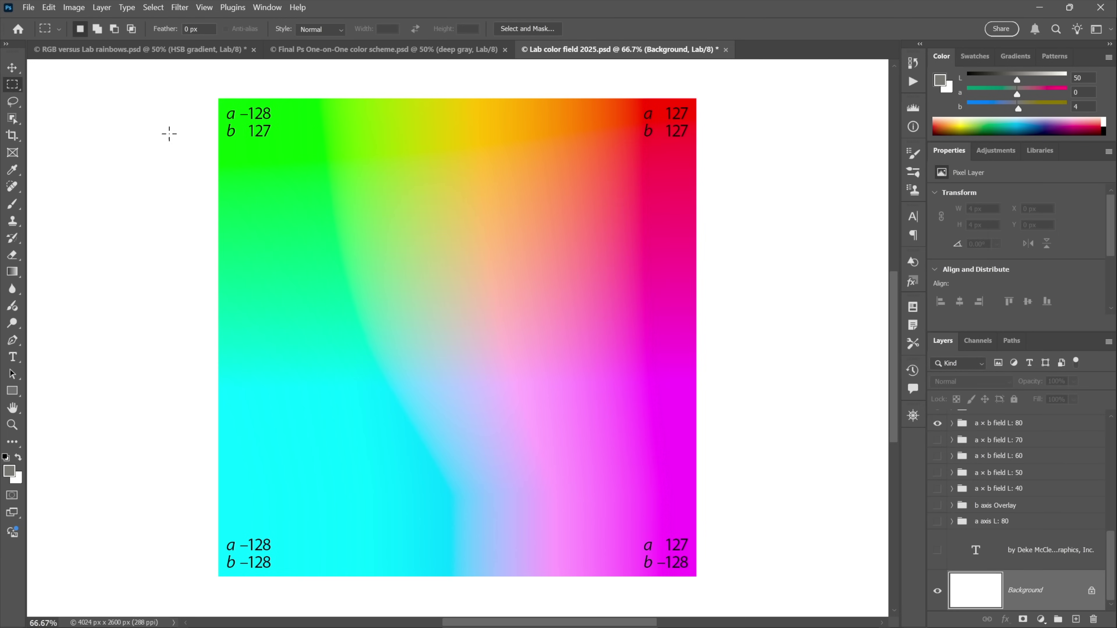
{"action": "left_click", "coordinate": [55, 10]}
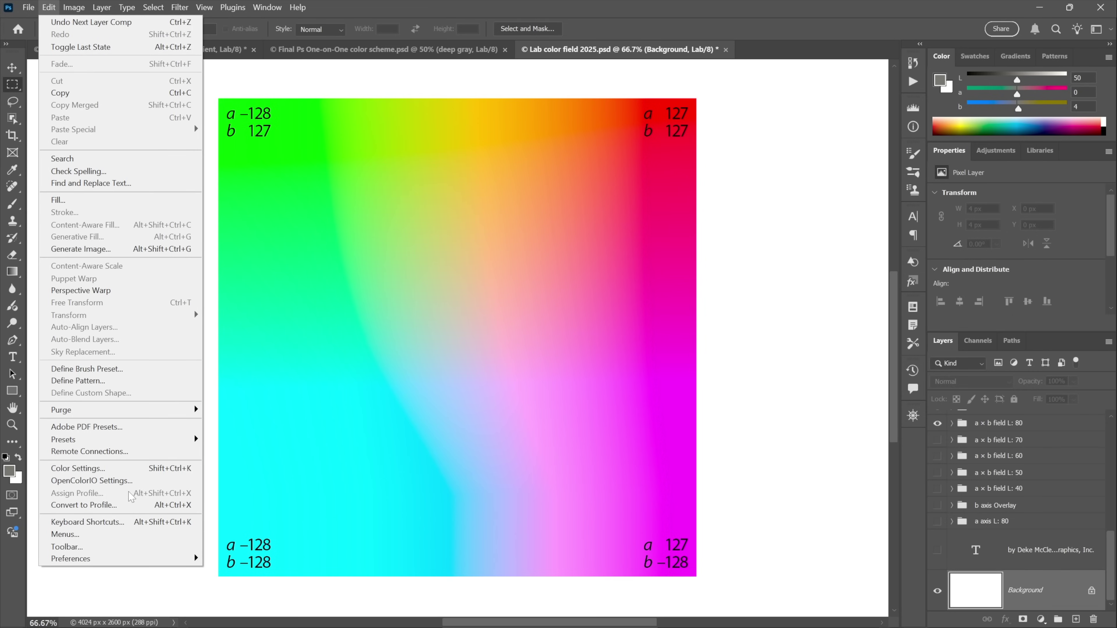
{"action": "key", "text": "Escape"}
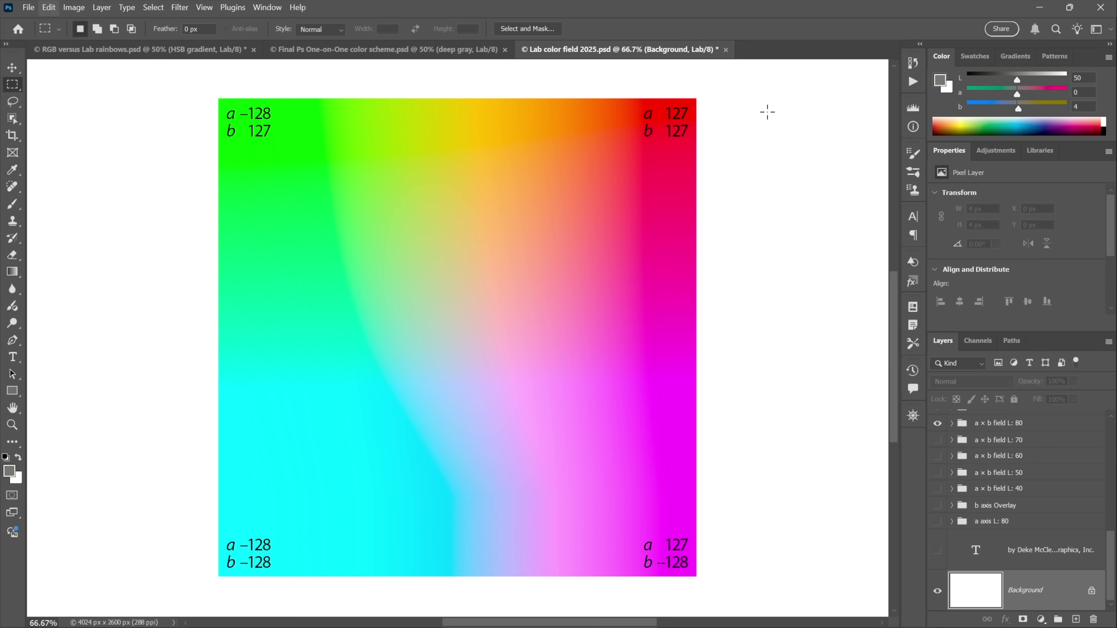
{"action": "key", "text": "ctrl+minus"}
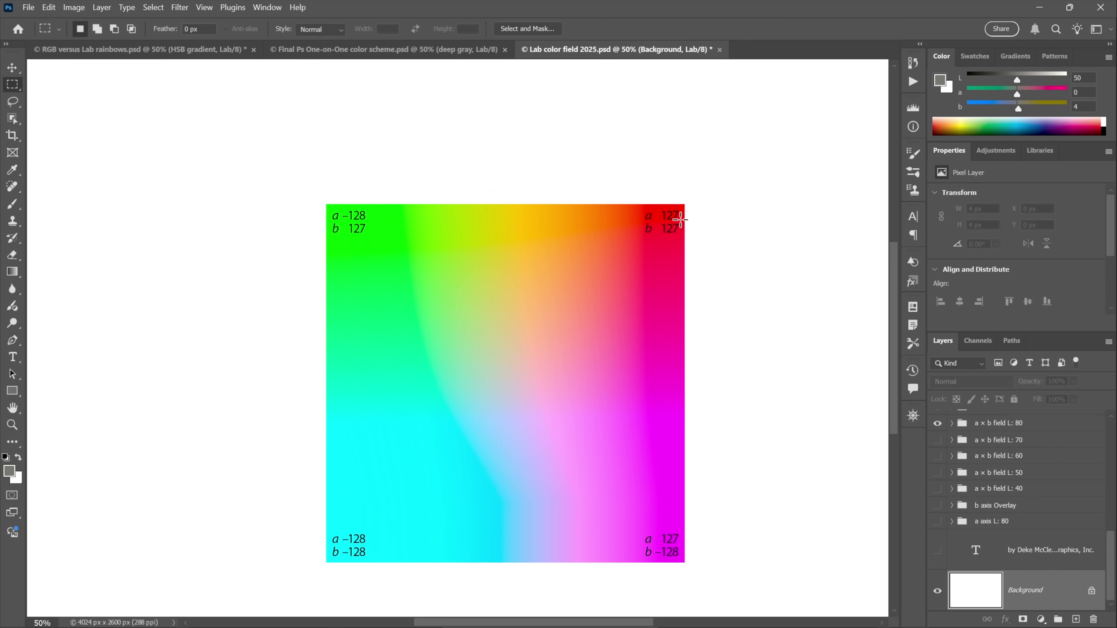
Step: Show the a- and b-axis strips stepped from L 100 to 0 with the credit line
{"action": "key", "text": "F2"}
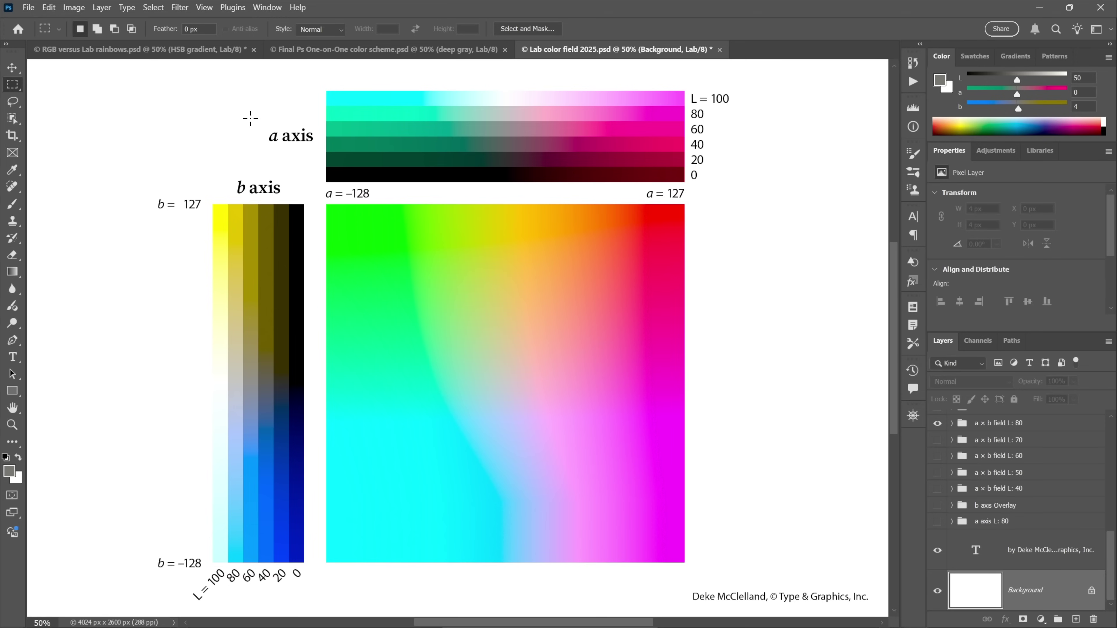
{"action": "left_click", "coordinate": [281, 50]}
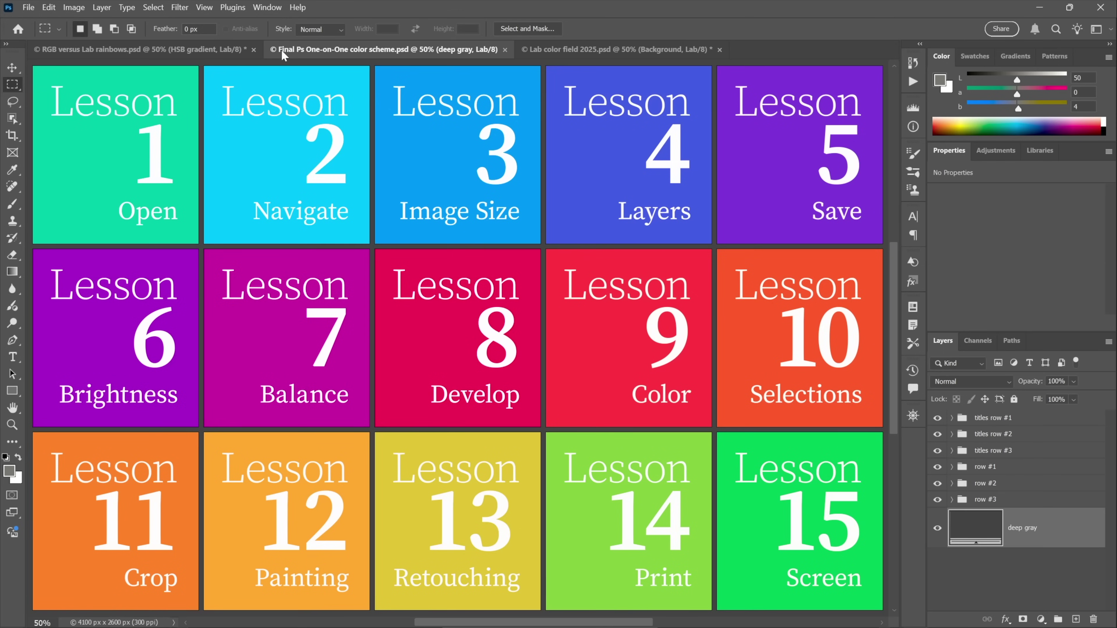
{"action": "left_click", "coordinate": [601, 52]}
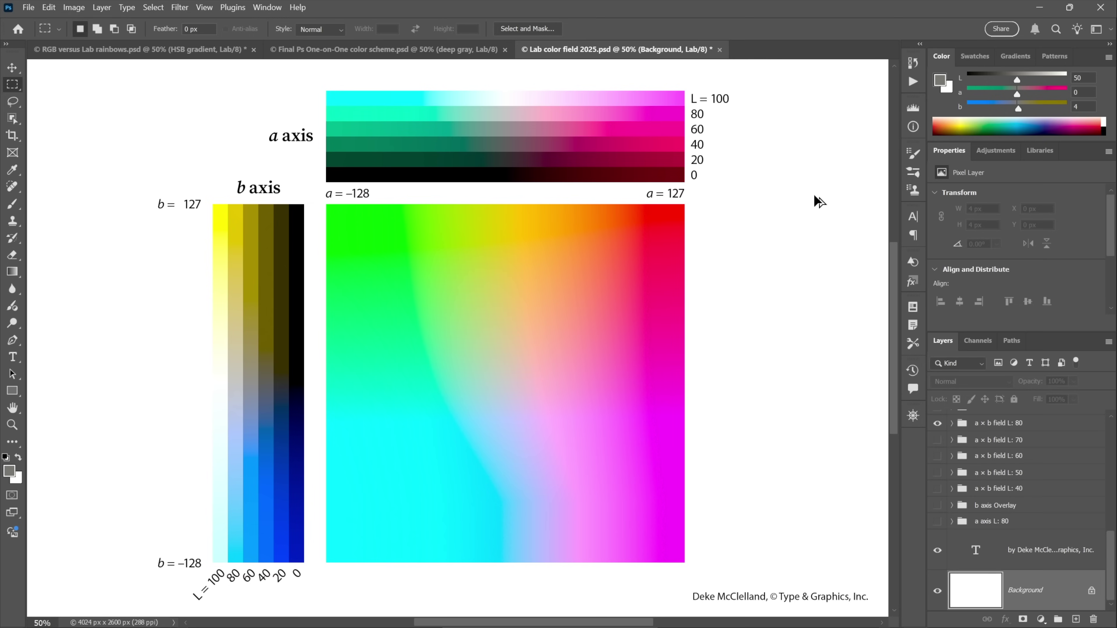
Step: Show the L = 40 a×b field with its four circles, glancing at the lesson document
{"action": "key", "text": "F5"}
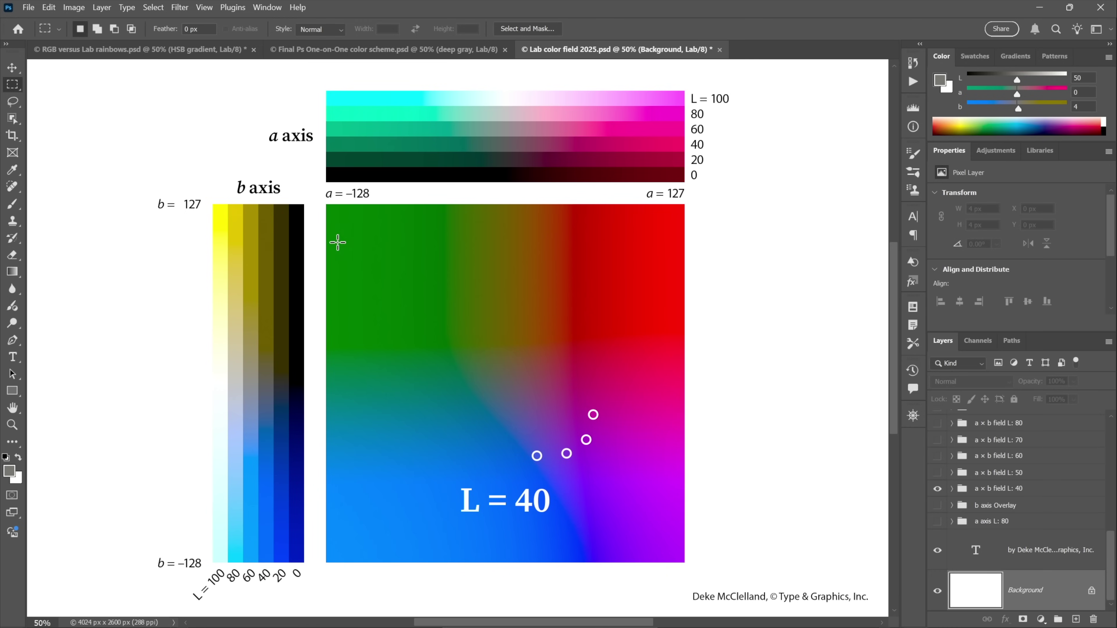
{"action": "left_click", "coordinate": [361, 54]}
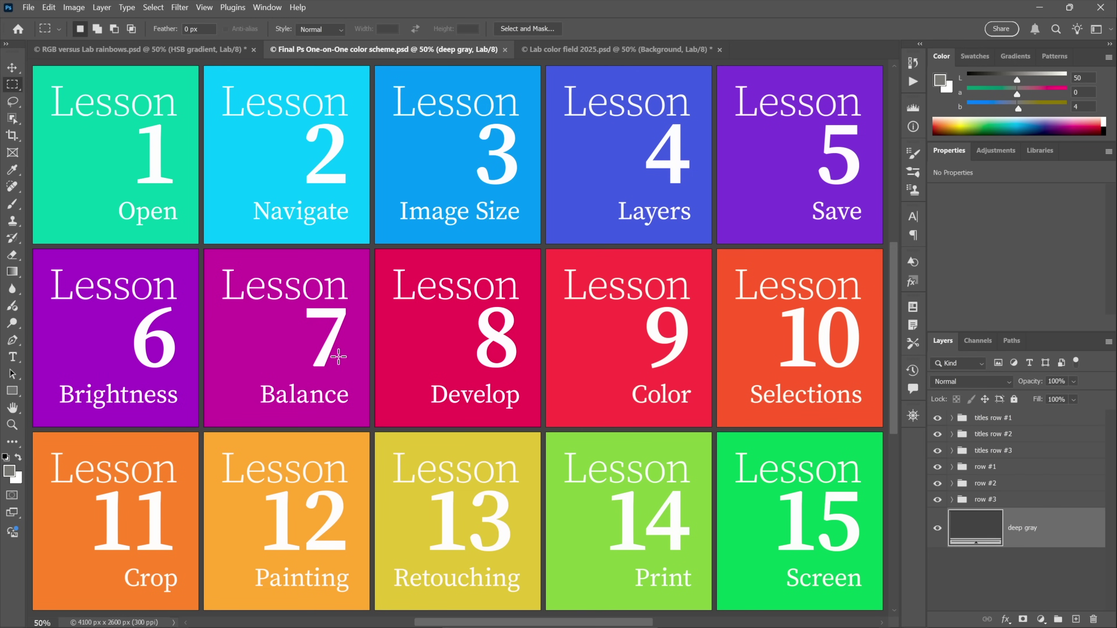
{"action": "left_click", "coordinate": [568, 53]}
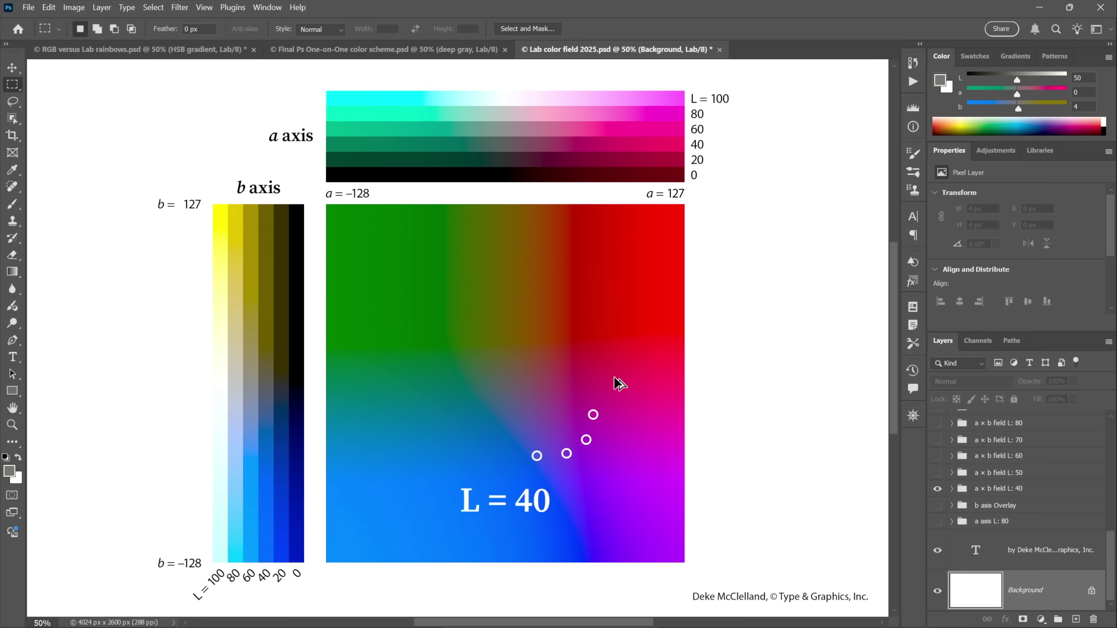
Step: Step through the L = 50, 60, 70 and 80 fields, then hide L = 80 to reveal the circle ring
{"action": "key", "text": "F2"}
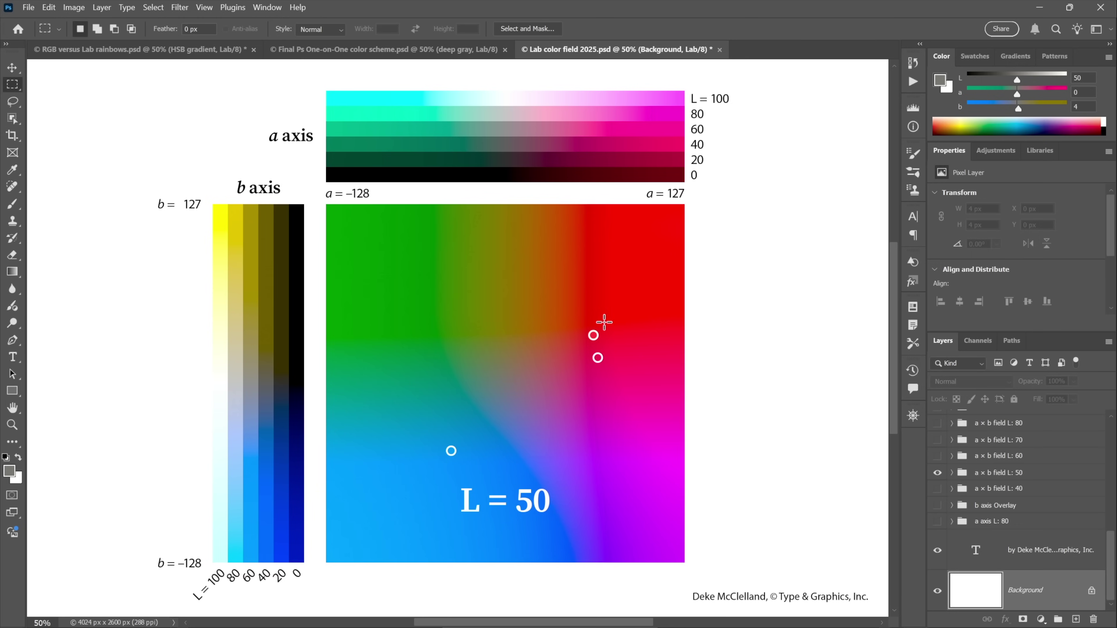
{"action": "key", "text": "F2"}
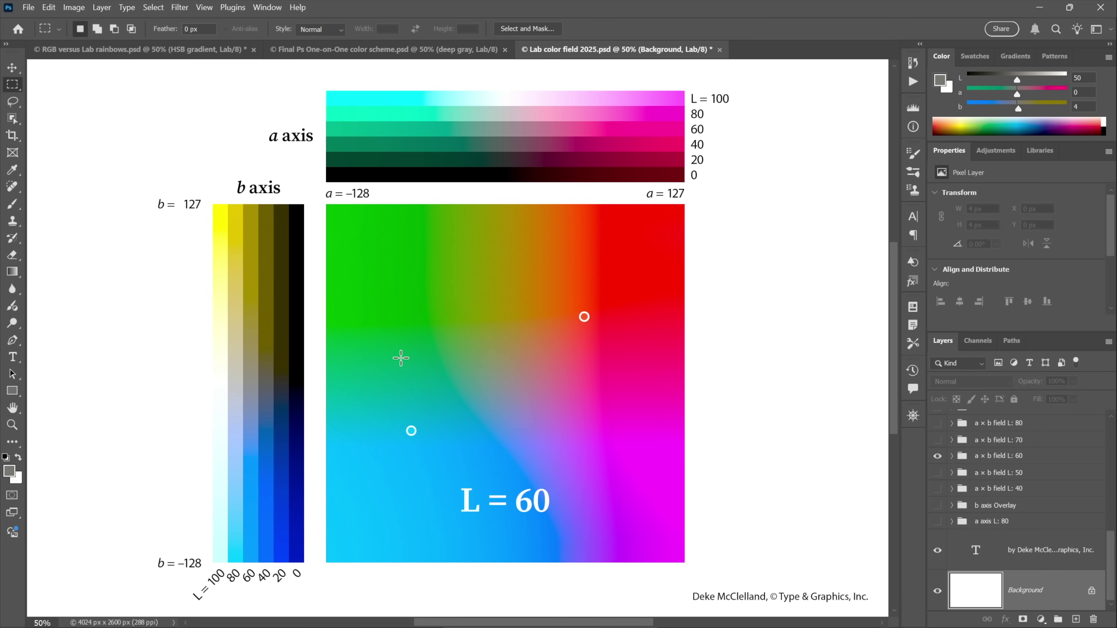
{"action": "key", "text": "F2"}
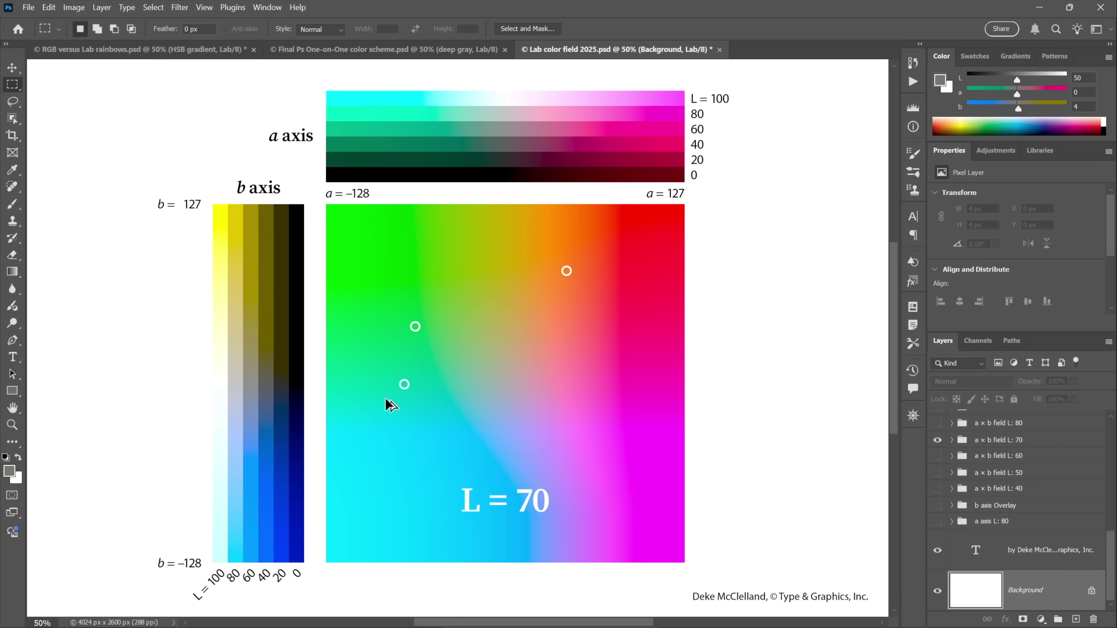
{"action": "key", "text": "F2"}
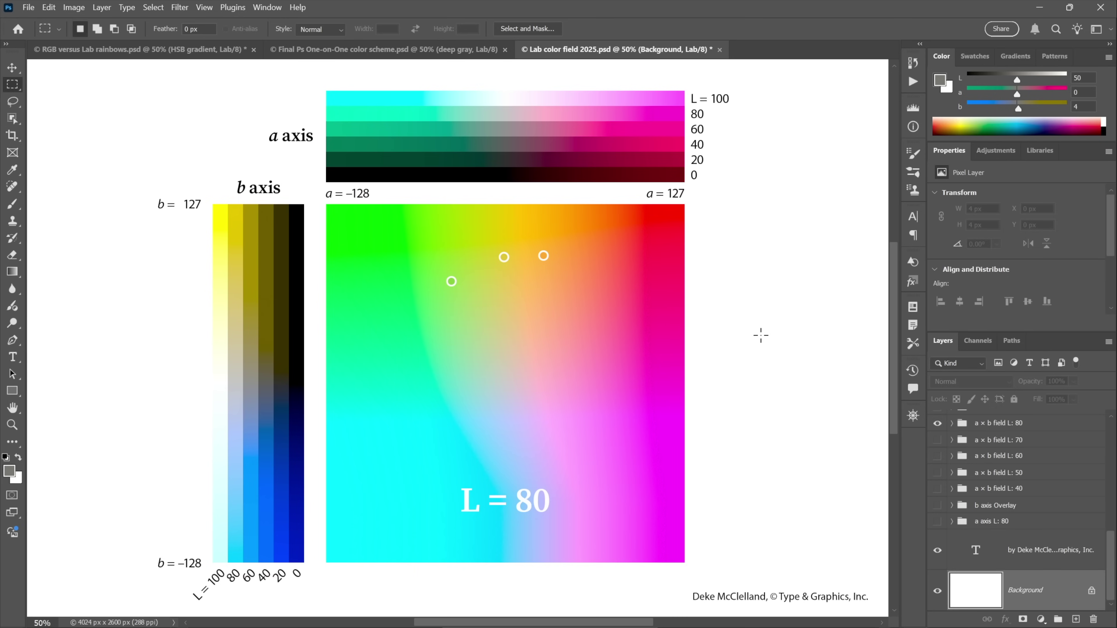
{"action": "key", "text": "ctrl+comma"}
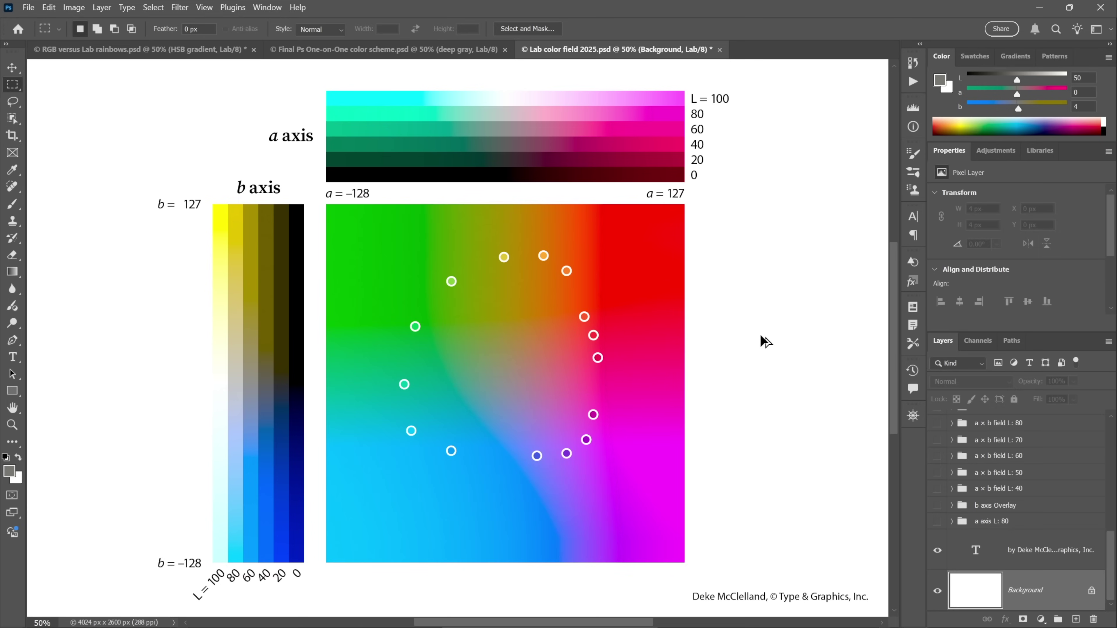
Step: Set the foreground colour to a medium blue of L 60, a 15, b −69
{"action": "left_click", "coordinate": [940, 81]}
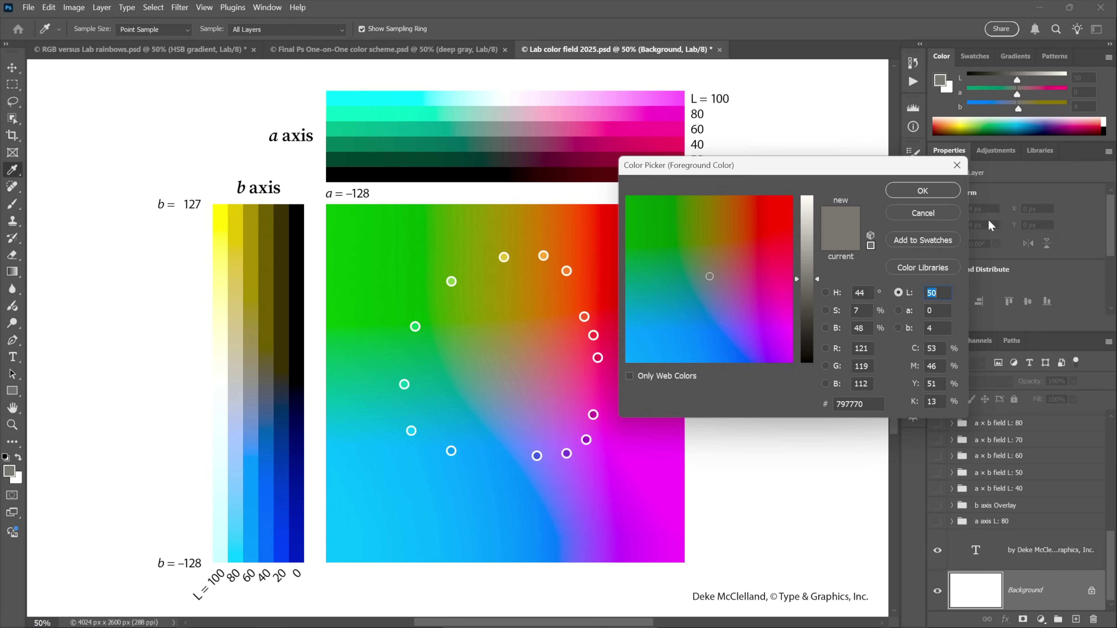
{"action": "type", "text": "60"}
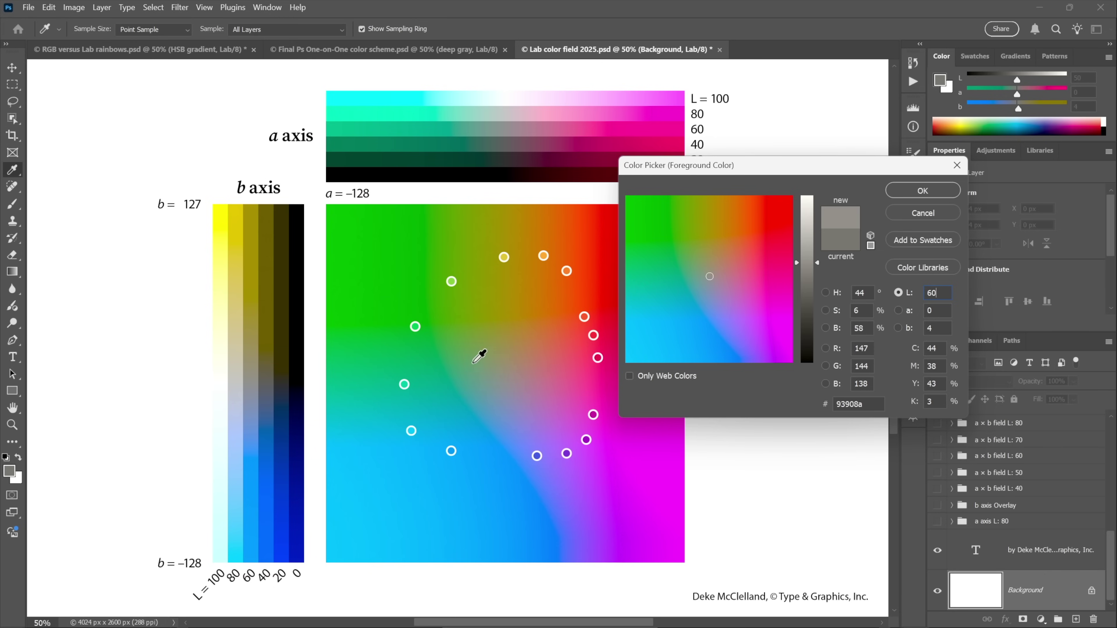
{"action": "left_click", "coordinate": [754, 333]}
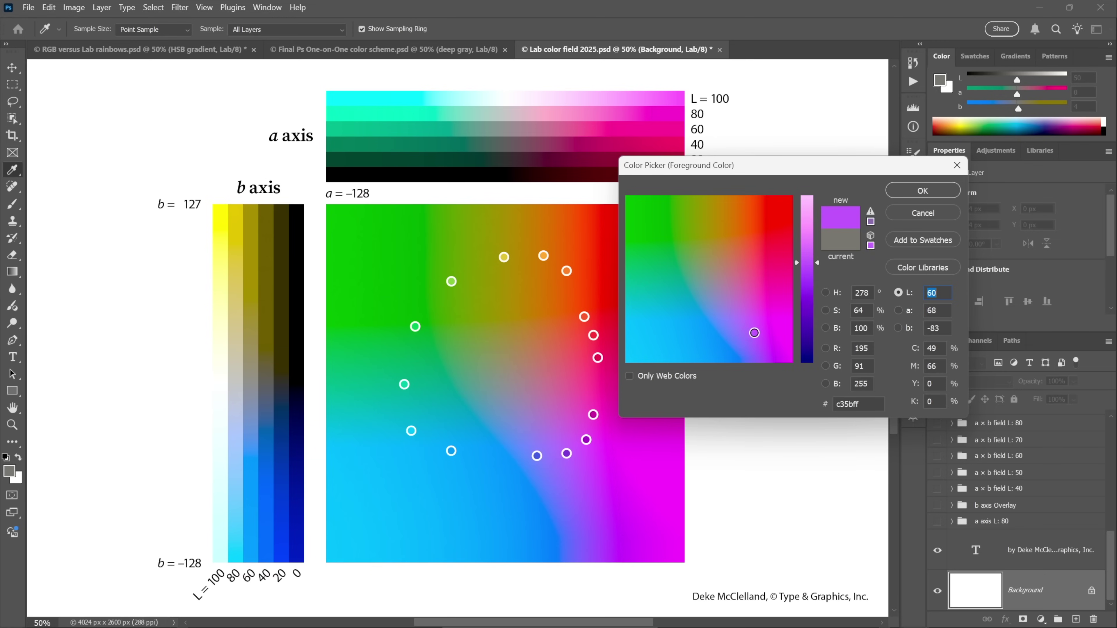
{"action": "mouse_move", "coordinate": [755, 333]}
{"action": "left_mouse_down"}
{"action": "mouse_move", "coordinate": [777, 264]}
{"action": "mouse_move", "coordinate": [743, 212]}
{"action": "mouse_move", "coordinate": [660, 242]}
{"action": "mouse_move", "coordinate": [653, 281]}
{"action": "mouse_move", "coordinate": [706, 322]}
{"action": "mouse_move", "coordinate": [661, 307]}
{"action": "mouse_move", "coordinate": [720, 325]}
{"action": "left_mouse_up"}
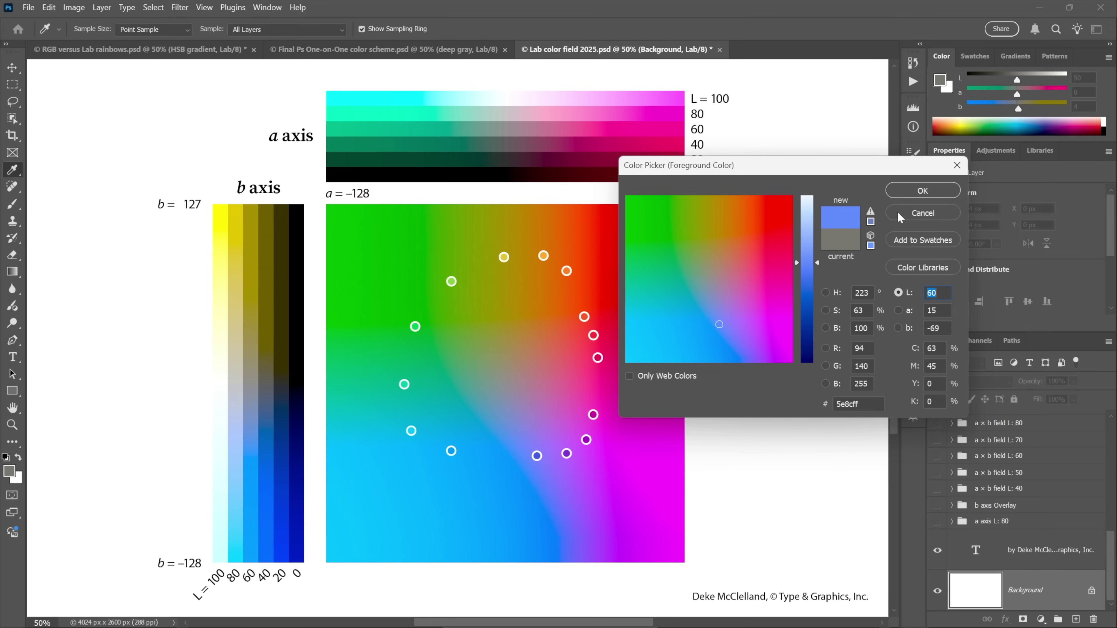
{"action": "left_click", "coordinate": [905, 184]}
{"action": "key", "text": "m"}
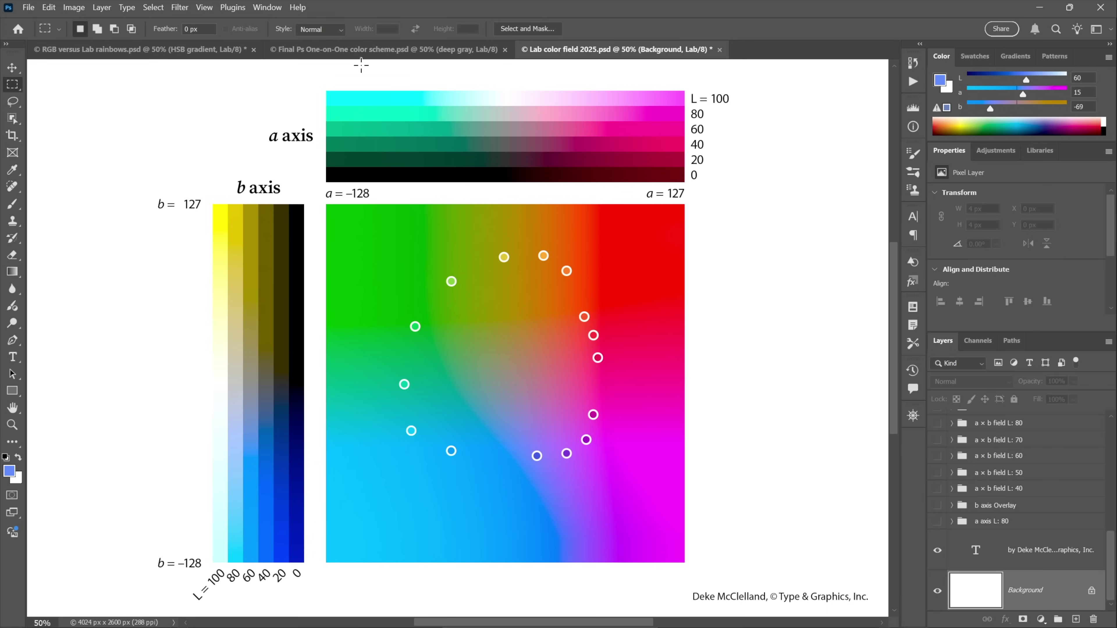
Step: Drag test marquees in the field's red, green, cyan and magenta corners, then restore the circular disc mask
{"action": "left_click", "coordinate": [332, 50]}
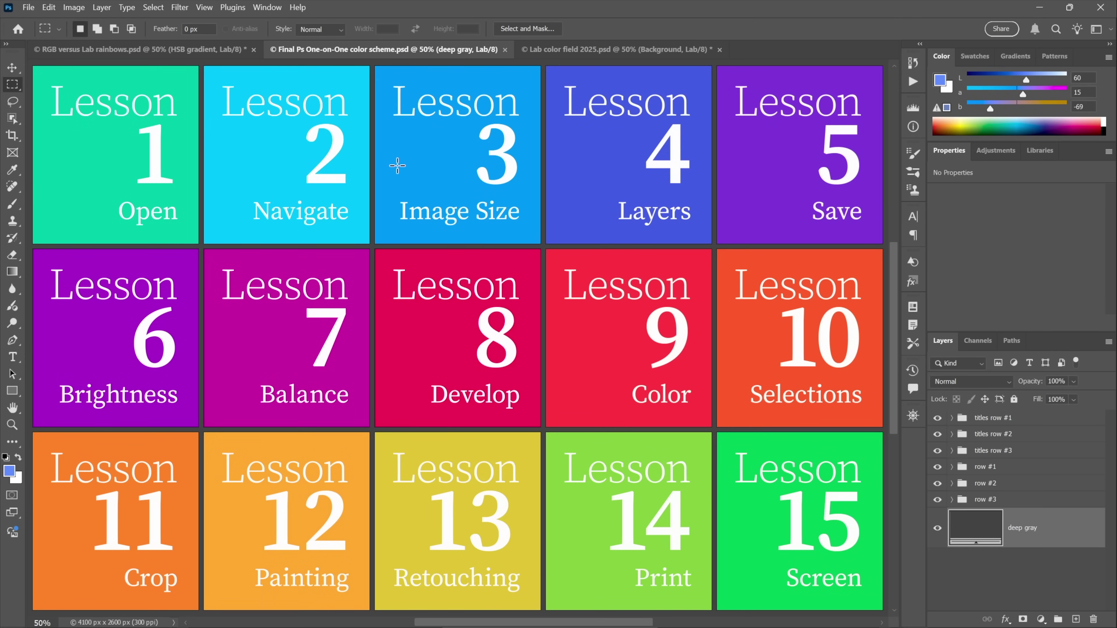
{"action": "left_click", "coordinate": [567, 48]}
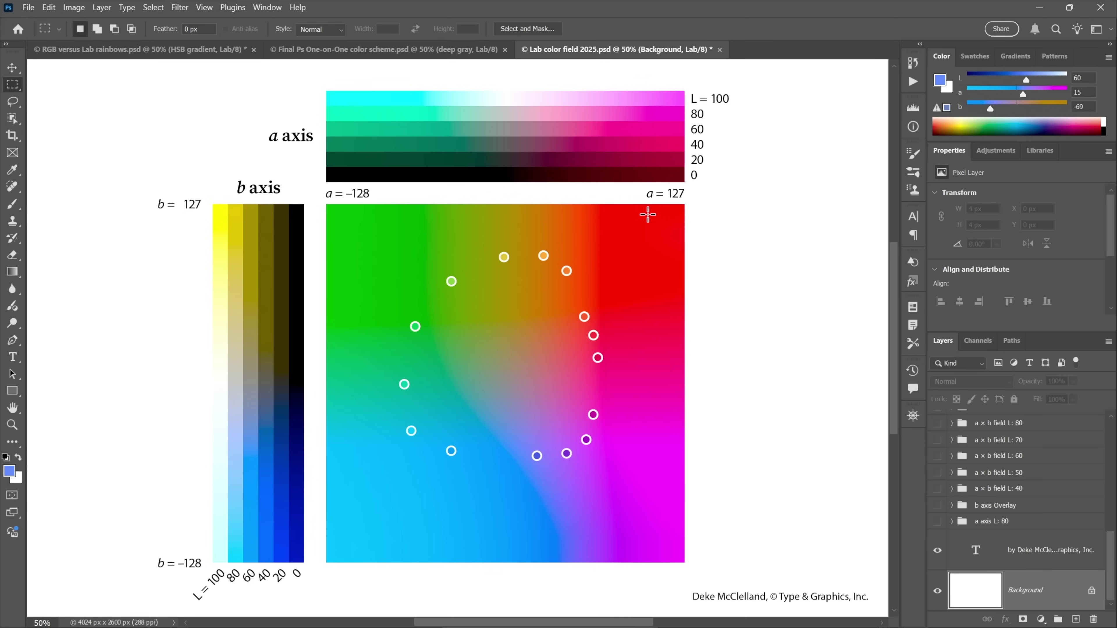
{"action": "left_click_drag", "start_coordinate": [643, 213], "coordinate": [675, 257]}
{"action": "left_click_drag", "start_coordinate": [337, 215], "coordinate": [381, 265]}
{"action": "left_click_drag", "start_coordinate": [339, 505], "coordinate": [384, 556]}
{"action": "left_click_drag", "start_coordinate": [630, 506], "coordinate": [677, 551]}
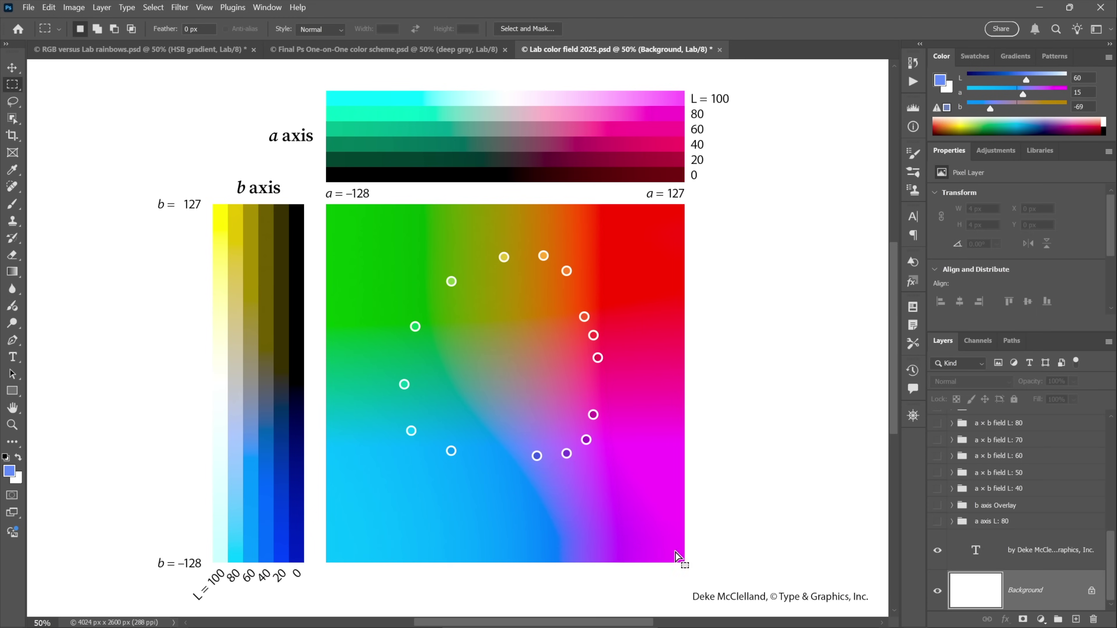
{"action": "left_click", "coordinate": [728, 476]}
{"action": "key", "text": "ctrl+z"}
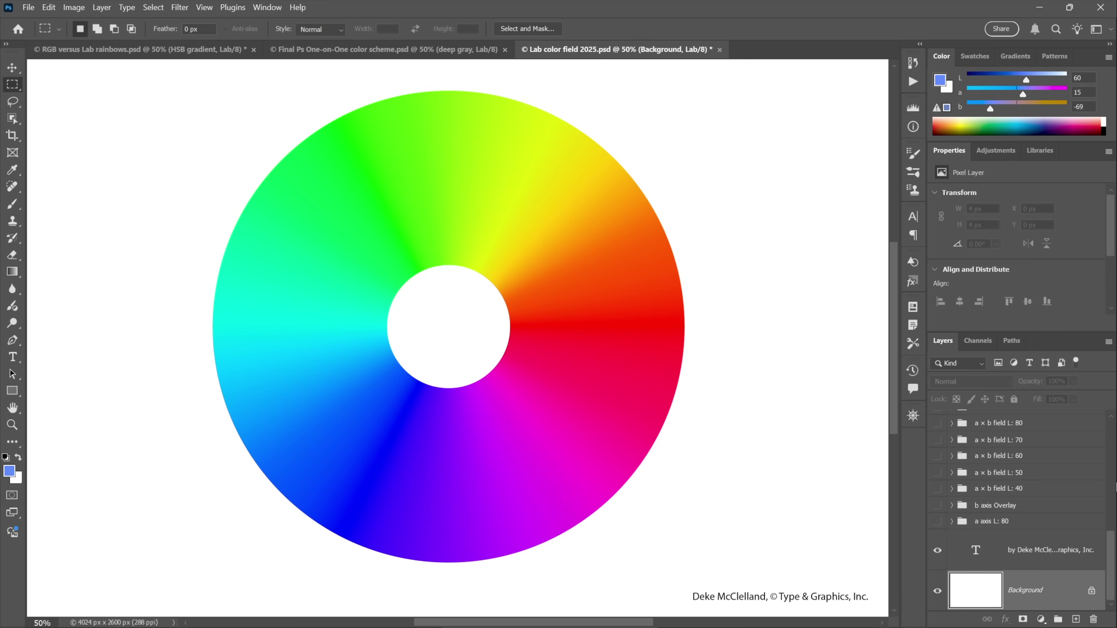
Step: Select the RGB rainbow layer's ring path and bring up its stroke gradient settings
{"action": "left_click_drag", "start_coordinate": [1114, 545], "coordinate": [1113, 502]}
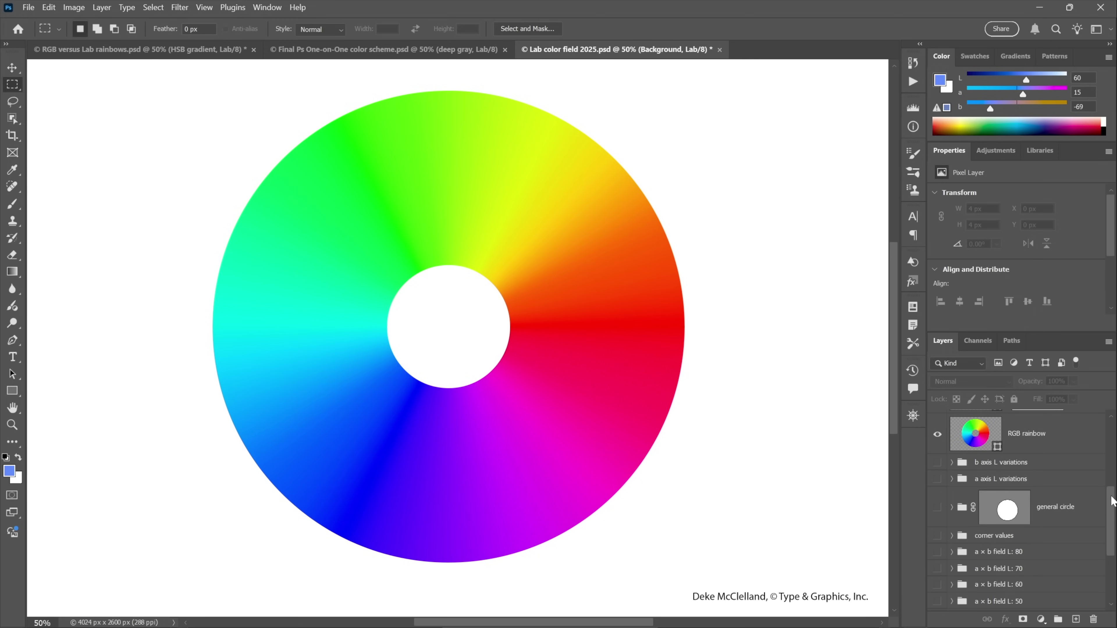
{"action": "left_click", "coordinate": [1077, 447]}
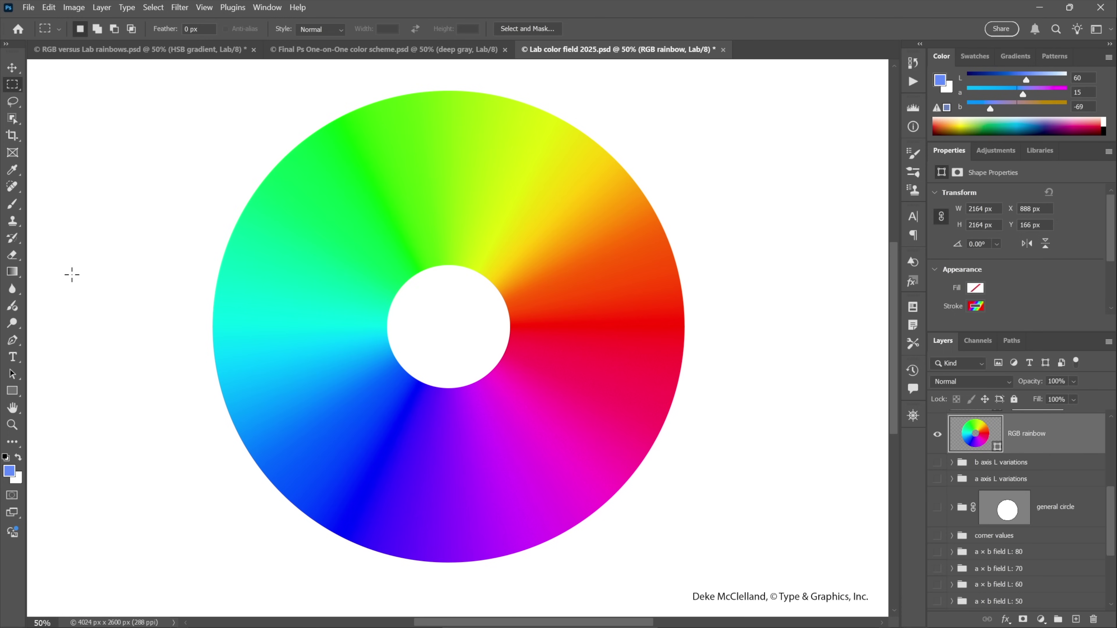
{"action": "left_click", "coordinate": [12, 374]}
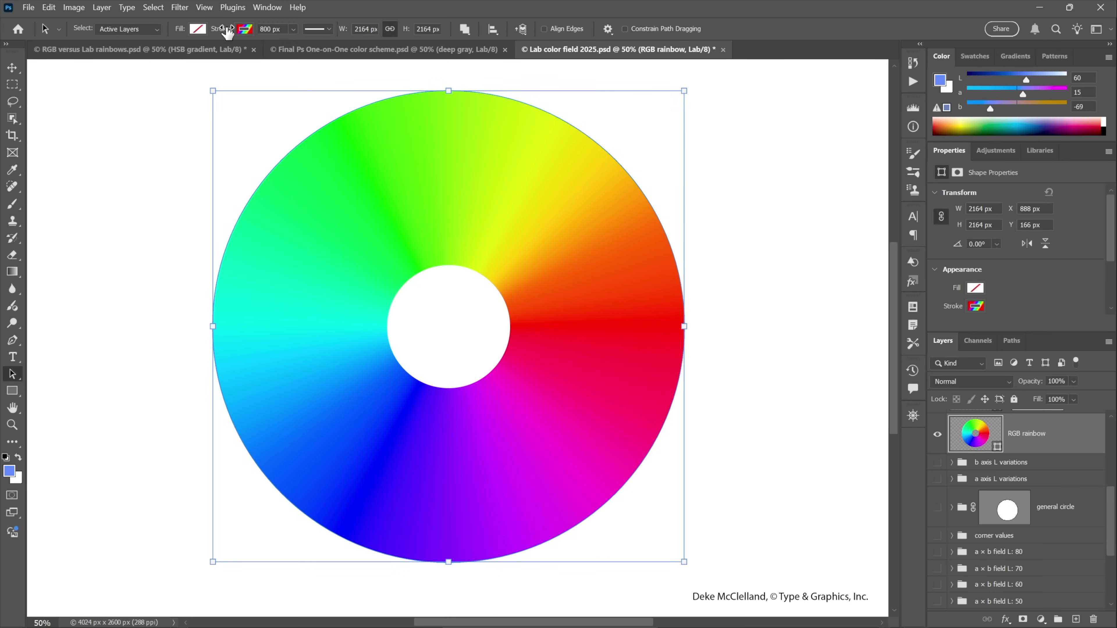
{"action": "left_click", "coordinate": [244, 31]}
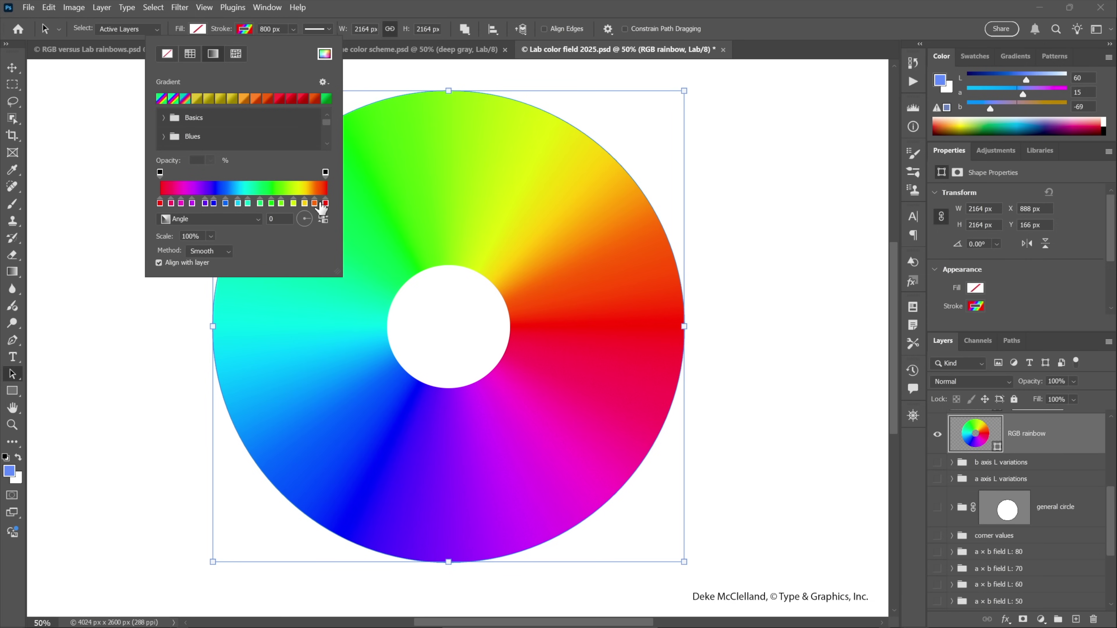
Step: Inspect the rainbow stroke gradient's stops in a widened Gradient Editor, then close it
{"action": "left_click", "coordinate": [252, 189]}
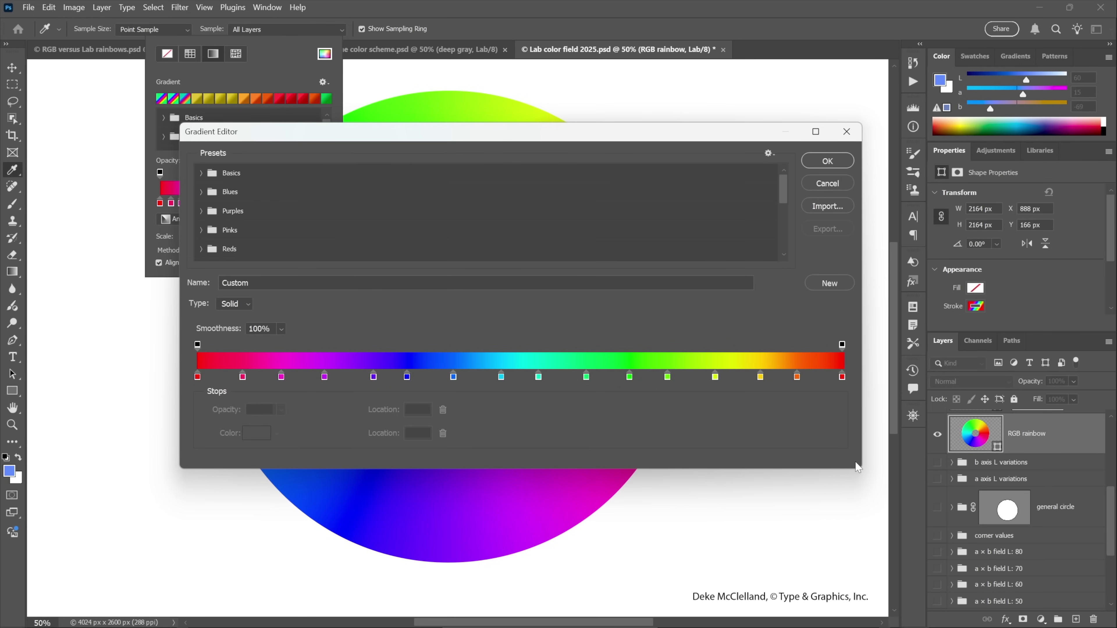
{"action": "left_click_drag", "start_coordinate": [860, 469], "coordinate": [975, 432]}
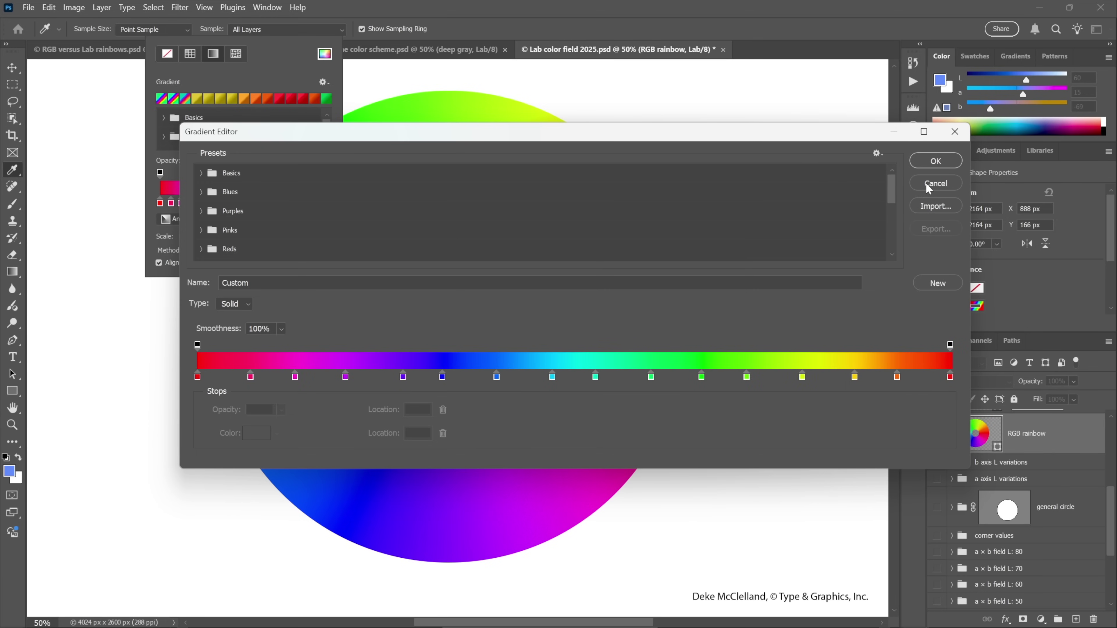
{"action": "left_click", "coordinate": [936, 160]}
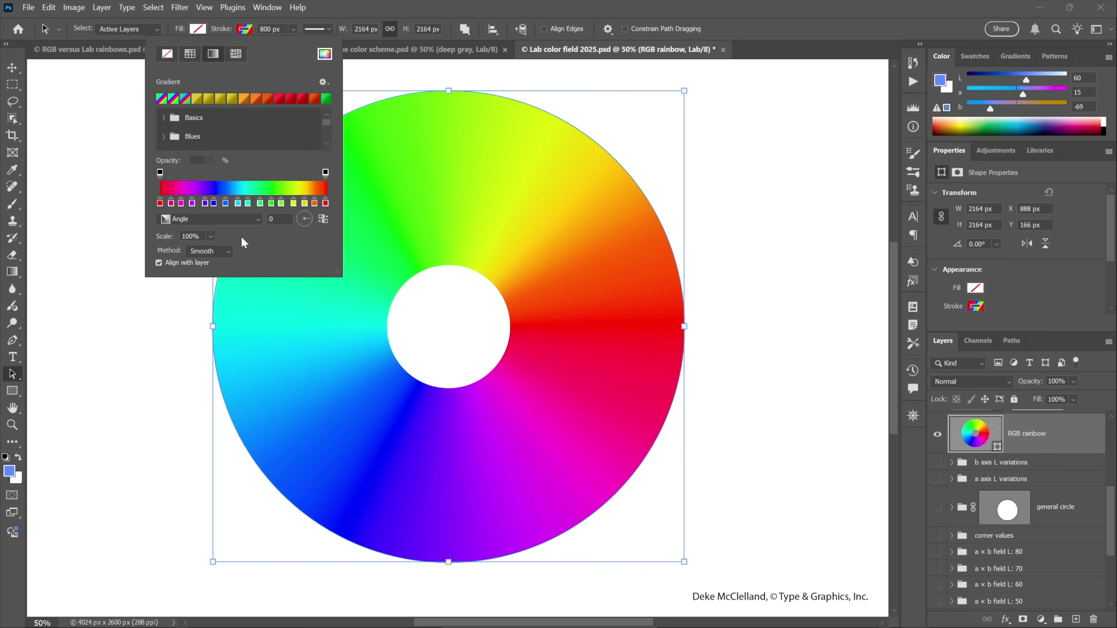
Step: Try Linear and Radial styles on the ring, then restore the Angle rainbow sweep
{"action": "left_click", "coordinate": [220, 220]}
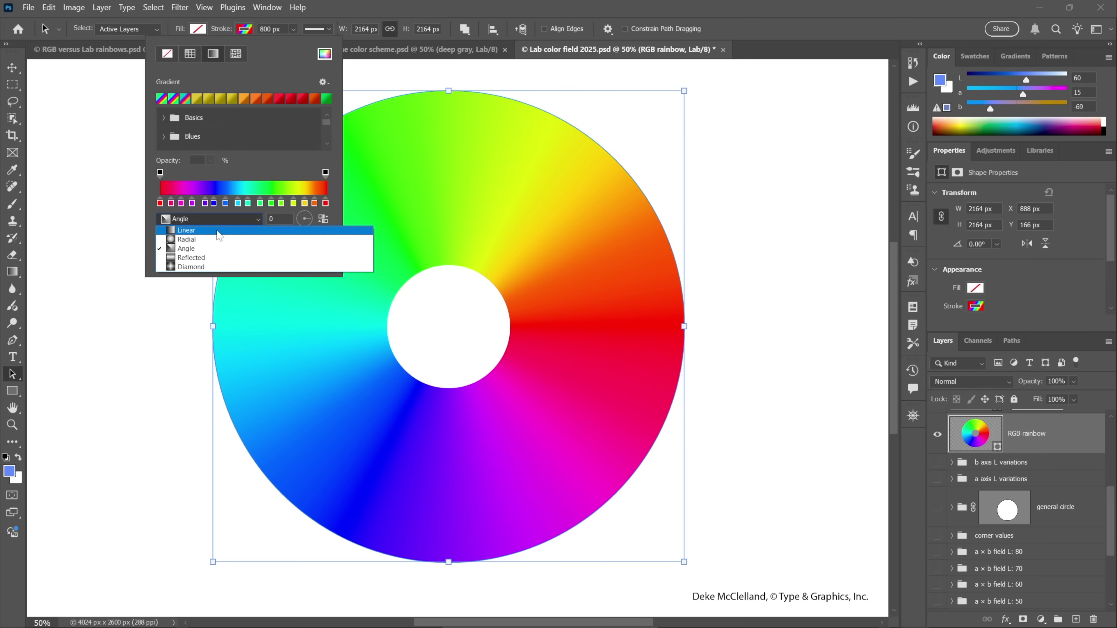
{"action": "left_click", "coordinate": [215, 231]}
{"action": "left_click", "coordinate": [215, 222]}
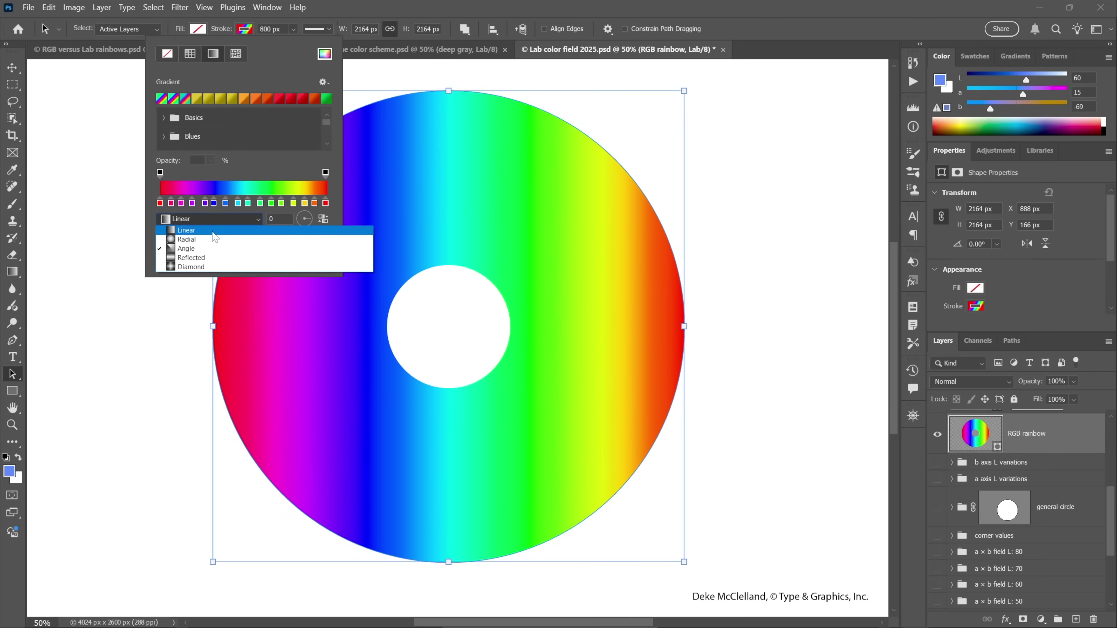
{"action": "left_click", "coordinate": [217, 241]}
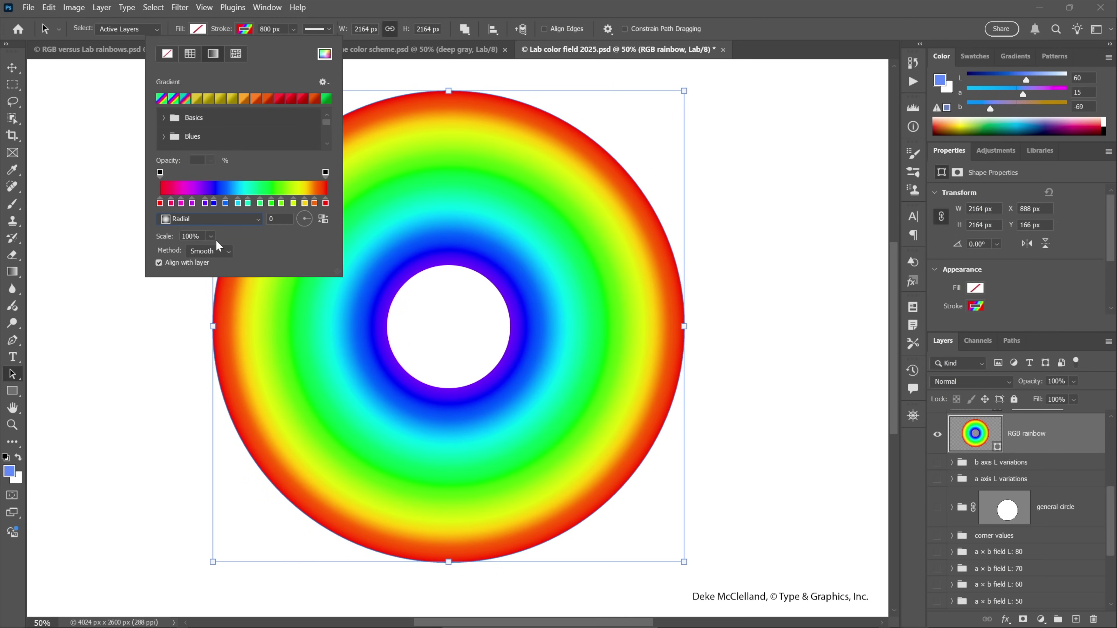
{"action": "left_click", "coordinate": [212, 223]}
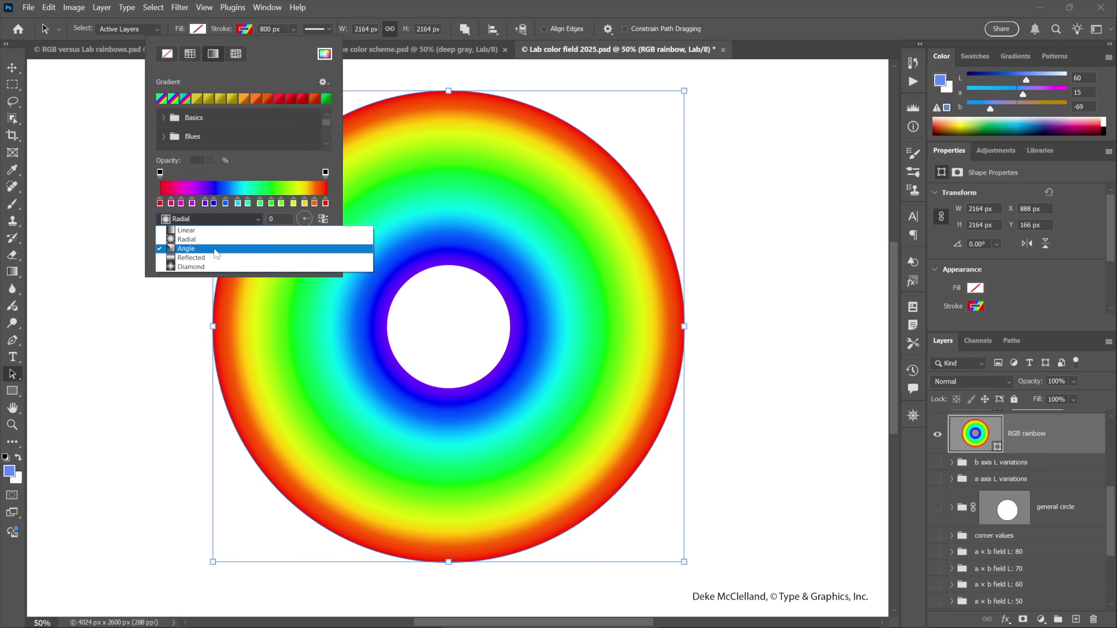
{"action": "left_click", "coordinate": [215, 249]}
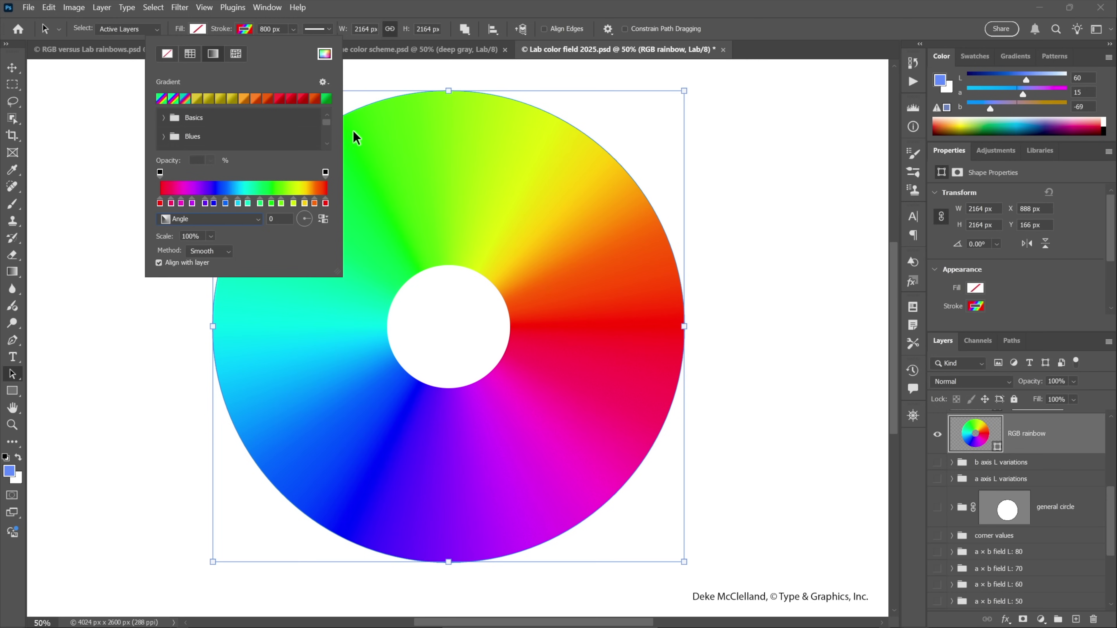
{"action": "left_click", "coordinate": [248, 31]}
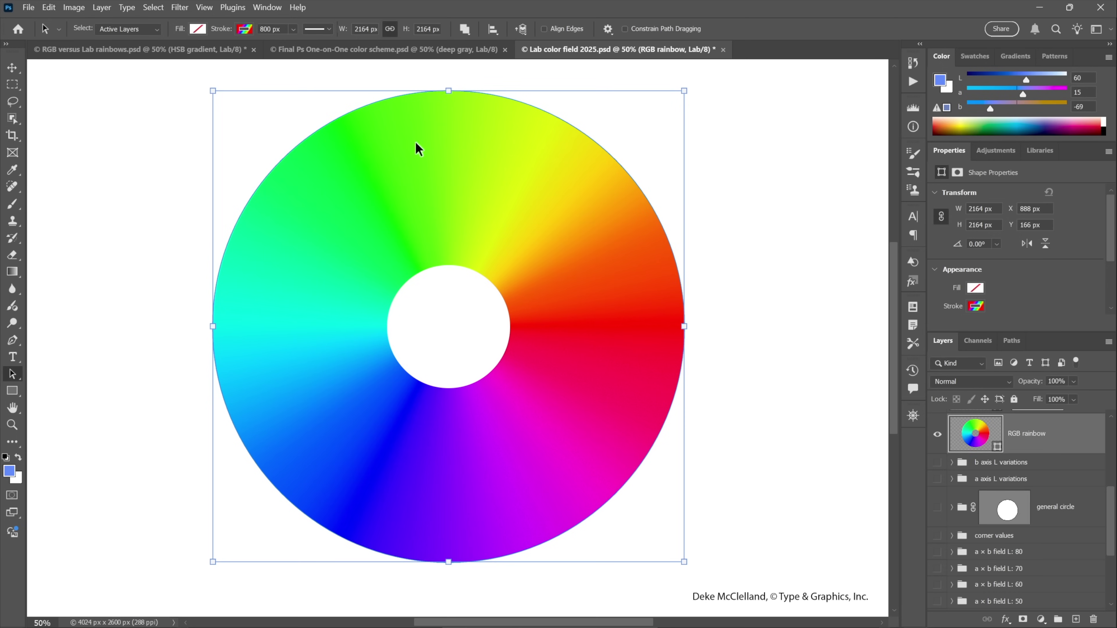
Step: Draw test lasso selections in the green and blue areas of the ring
{"action": "key", "text": "l"}
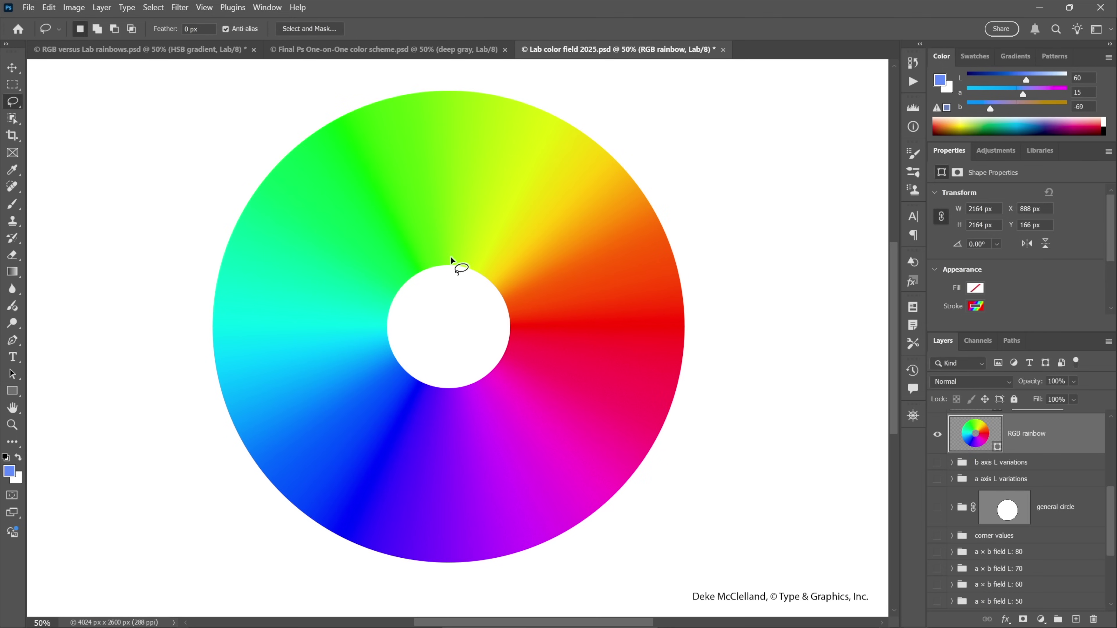
{"action": "mouse_move", "coordinate": [452, 252]}
{"action": "left_mouse_down"}
{"action": "mouse_move", "coordinate": [462, 209]}
{"action": "mouse_move", "coordinate": [426, 120]}
{"action": "mouse_move", "coordinate": [322, 107]}
{"action": "mouse_move", "coordinate": [252, 158]}
{"action": "left_mouse_up"}
{"action": "mouse_move", "coordinate": [291, 285]}
{"action": "left_mouse_down"}
{"action": "mouse_move", "coordinate": [410, 297]}
{"action": "mouse_move", "coordinate": [461, 256]}
{"action": "left_mouse_up"}
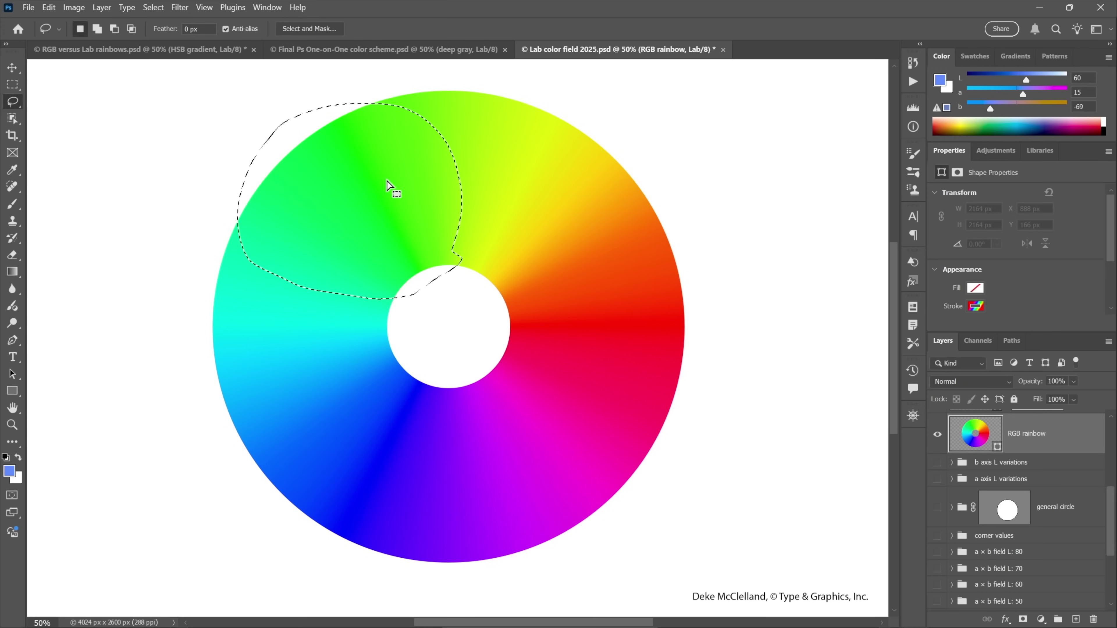
{"action": "key", "text": "ctrl+d"}
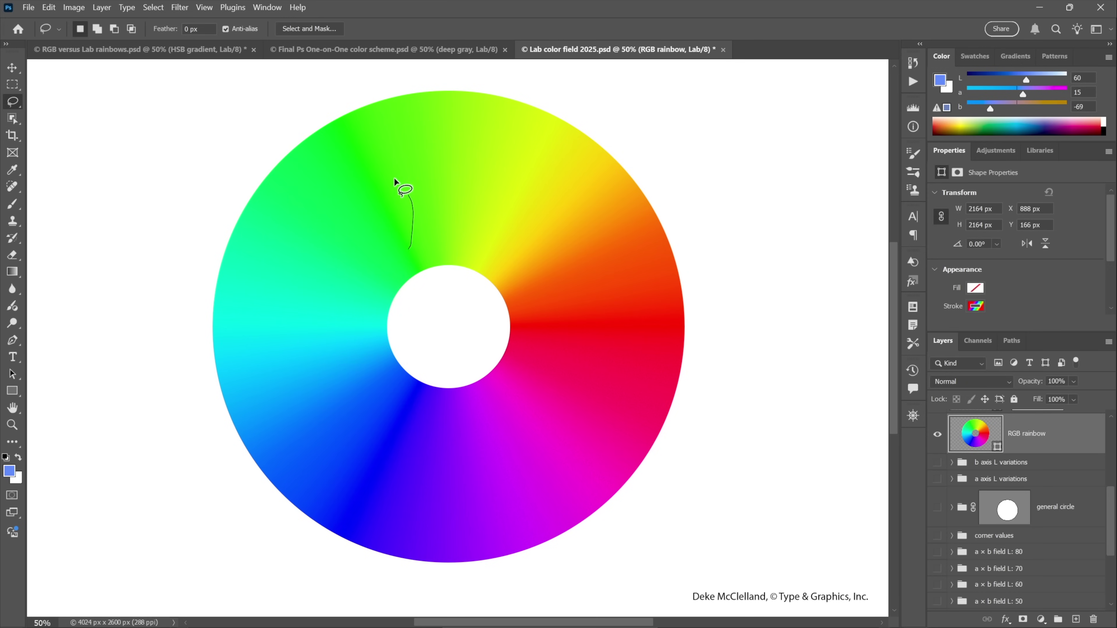
{"action": "left_click_drag", "start_coordinate": [372, 259], "coordinate": [406, 250]}
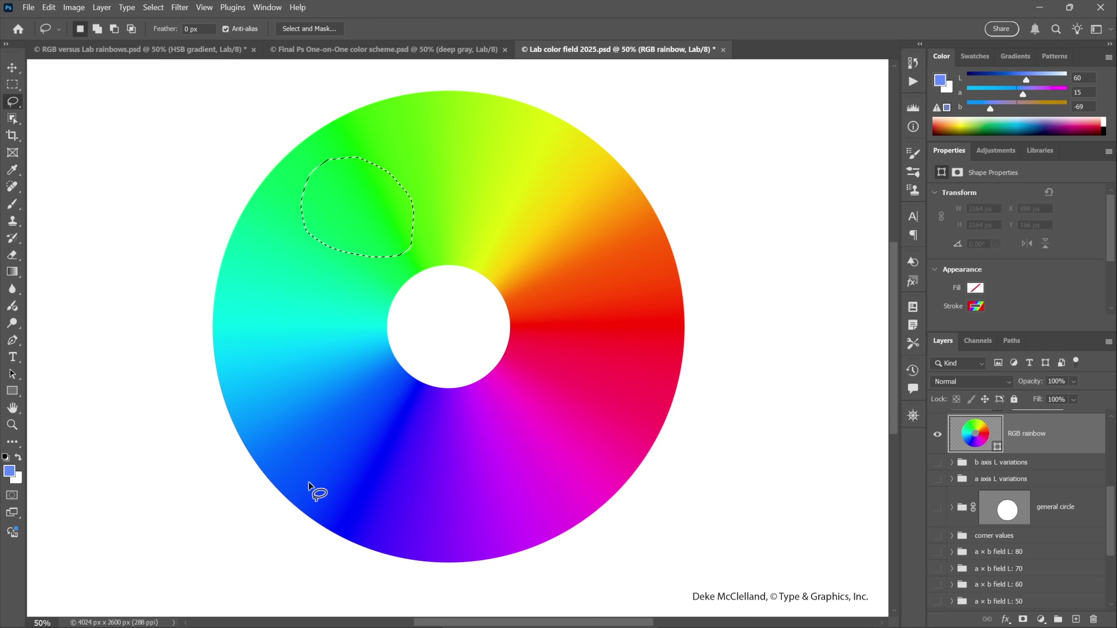
{"action": "left_click_drag", "start_coordinate": [357, 518], "coordinate": [376, 492]}
{"action": "mouse_move", "coordinate": [405, 425]}
{"action": "left_mouse_down"}
{"action": "mouse_move", "coordinate": [372, 466]}
{"action": "mouse_move", "coordinate": [347, 528]}
{"action": "mouse_move", "coordinate": [342, 520]}
{"action": "left_mouse_up"}
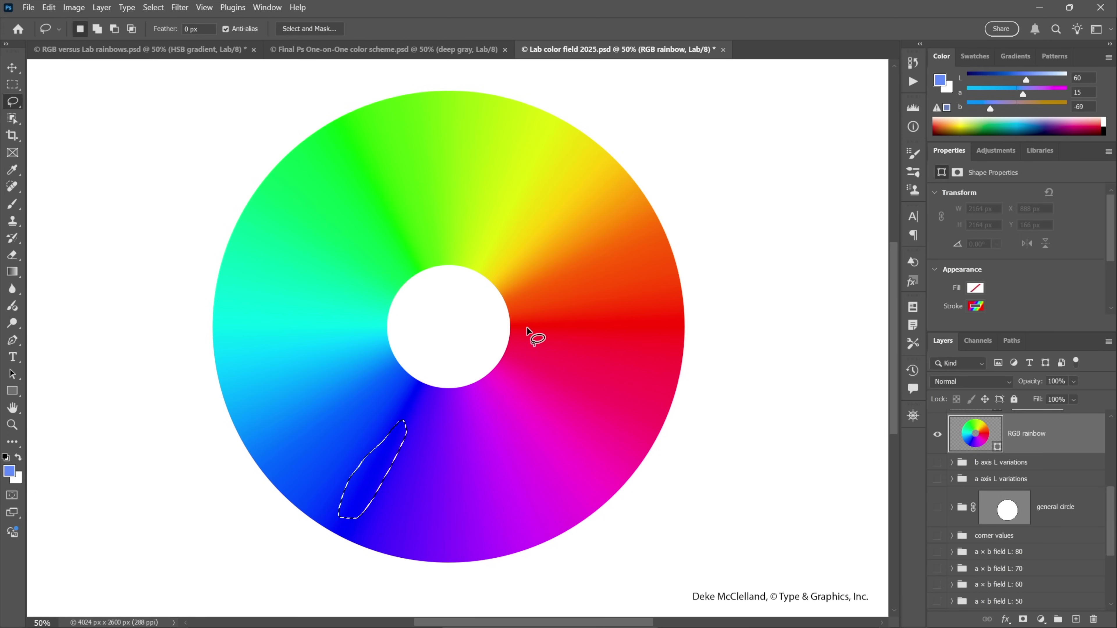
Step: Lasso one more loop, deselect, and hide the RGB rainbow to reveal the Lab rainbow
{"action": "mouse_move", "coordinate": [527, 326]}
{"action": "left_mouse_down"}
{"action": "mouse_move", "coordinate": [643, 342]}
{"action": "mouse_move", "coordinate": [643, 331]}
{"action": "mouse_move", "coordinate": [591, 318]}
{"action": "mouse_move", "coordinate": [550, 321]}
{"action": "mouse_move", "coordinate": [551, 291]}
{"action": "mouse_move", "coordinate": [610, 249]}
{"action": "left_mouse_up"}
{"action": "mouse_move", "coordinate": [611, 194]}
{"action": "left_mouse_down"}
{"action": "mouse_move", "coordinate": [577, 207]}
{"action": "mouse_move", "coordinate": [514, 231]}
{"action": "left_mouse_up"}
{"action": "left_click_drag", "start_coordinate": [498, 287], "coordinate": [499, 289]}
{"action": "left_click", "coordinate": [554, 326]}
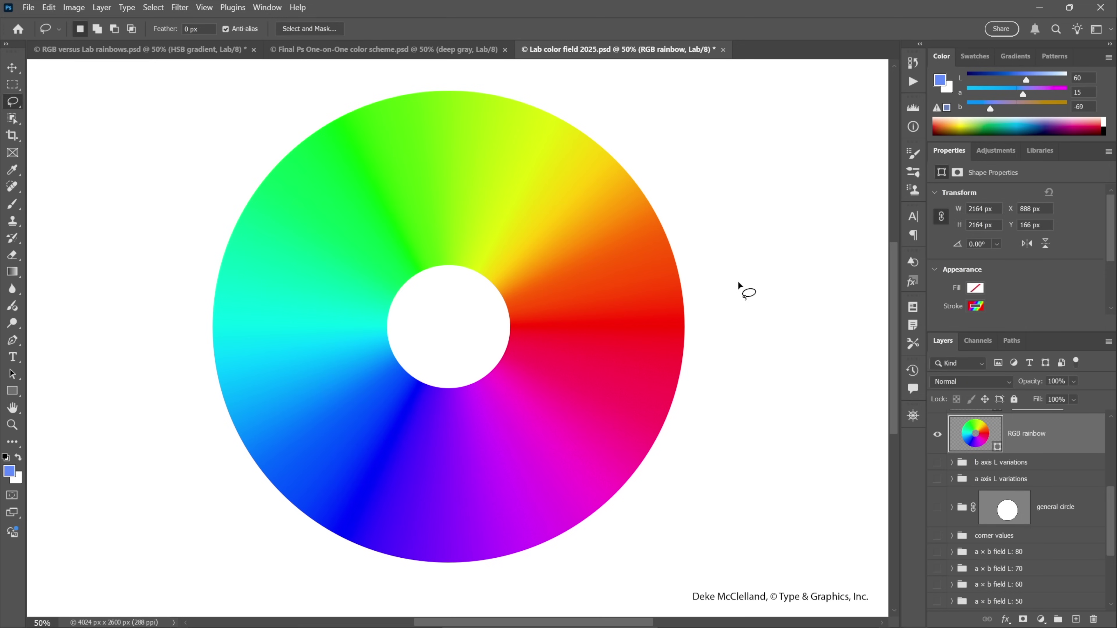
{"action": "key", "text": "ctrl"}
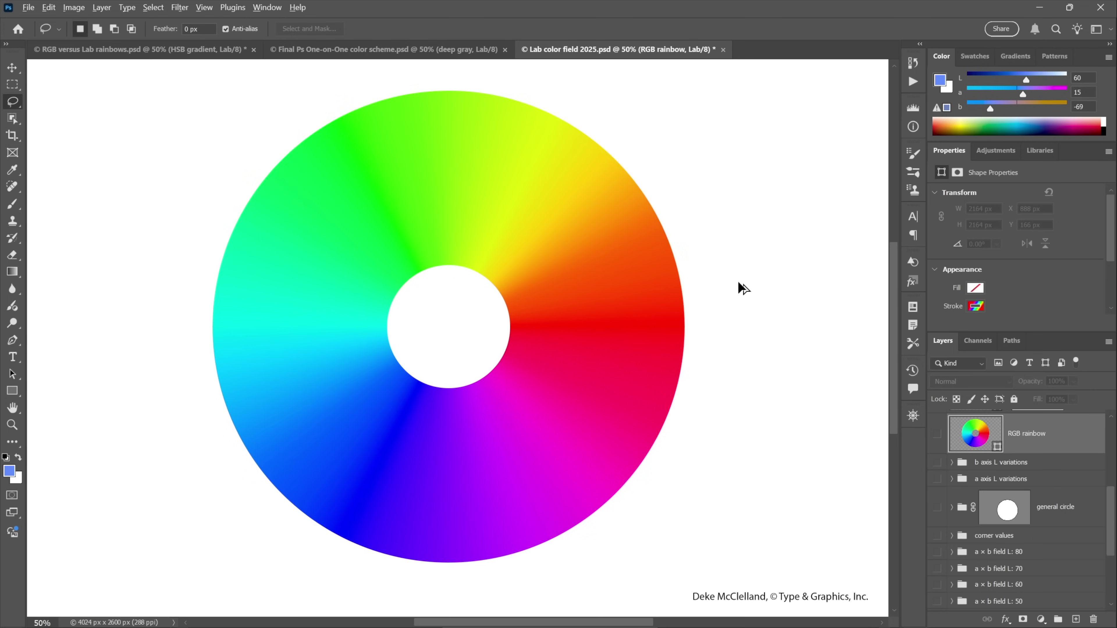
{"action": "key", "text": "ctrl+comma"}
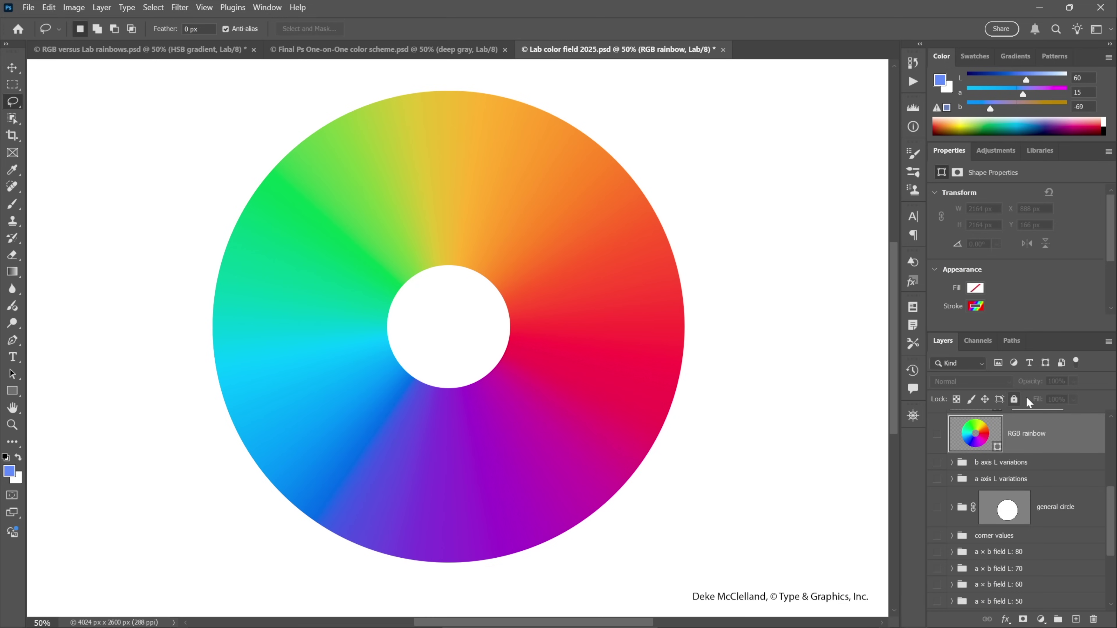
{"action": "scroll", "coordinate": [1050, 471], "scroll_direction": "up", "scroll_amount": 5}
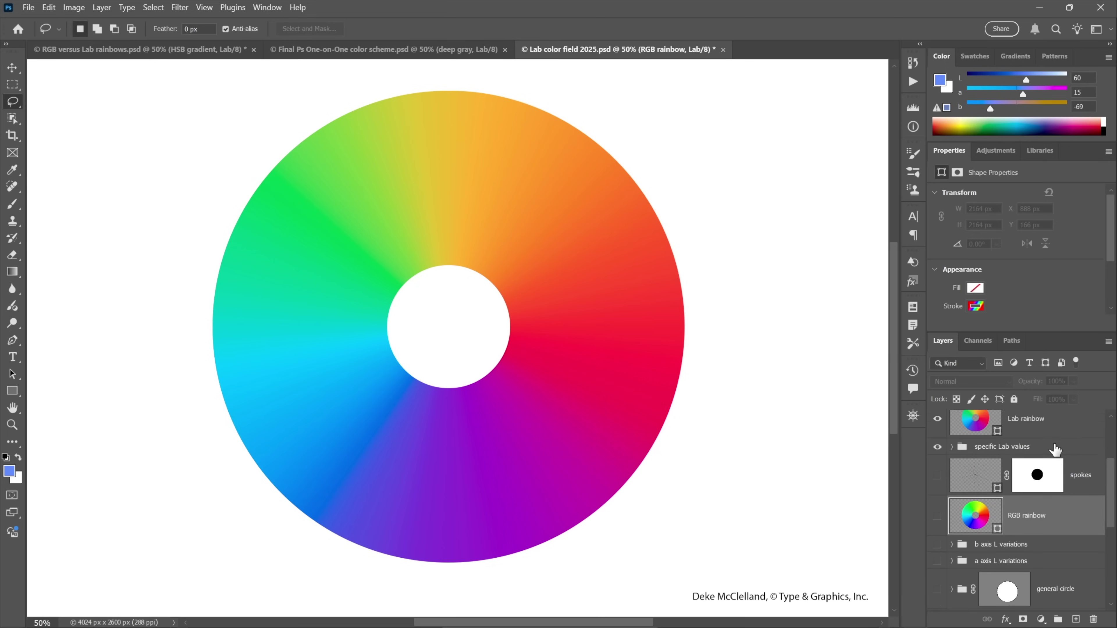
{"action": "scroll", "coordinate": [1055, 449], "scroll_direction": "up", "scroll_amount": 1}
{"action": "left_click", "coordinate": [1055, 448]}
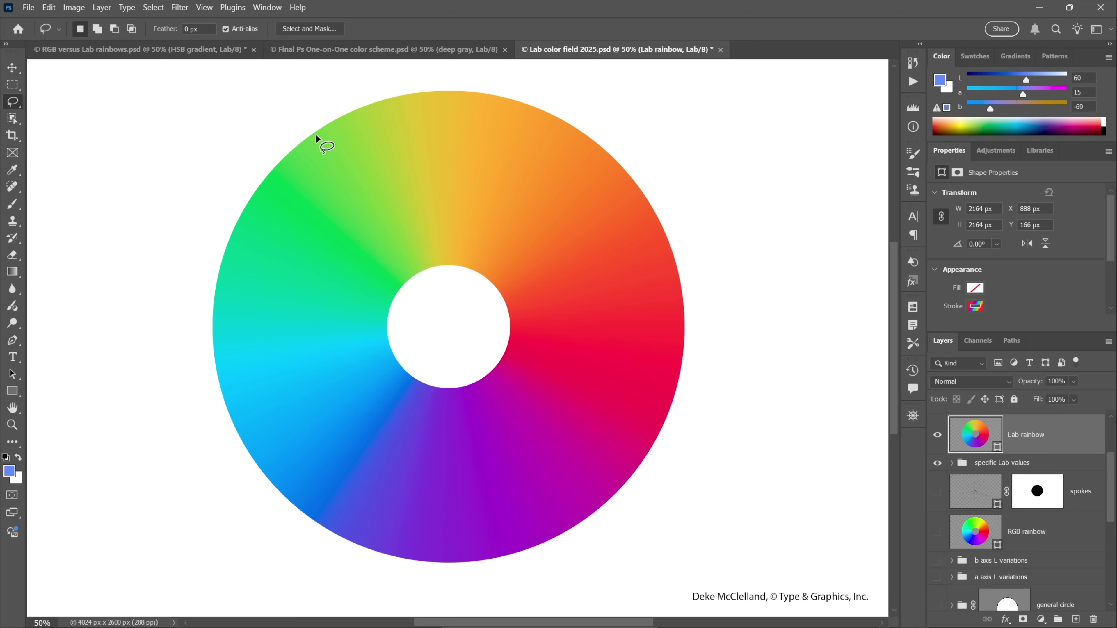
{"action": "key", "text": "a"}
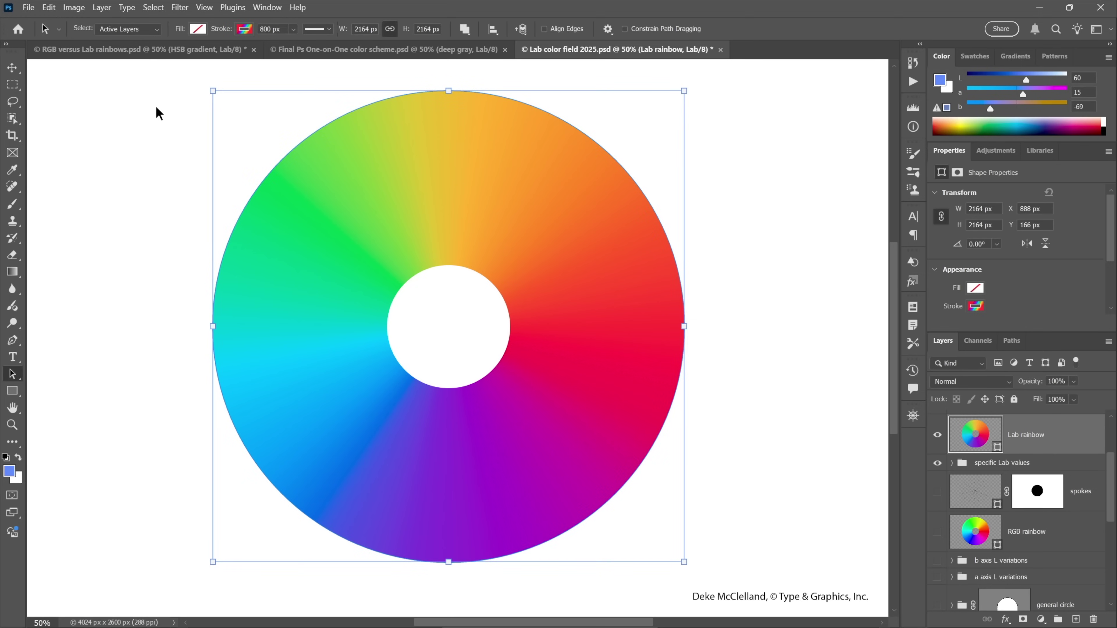
{"action": "left_click", "coordinate": [238, 29]}
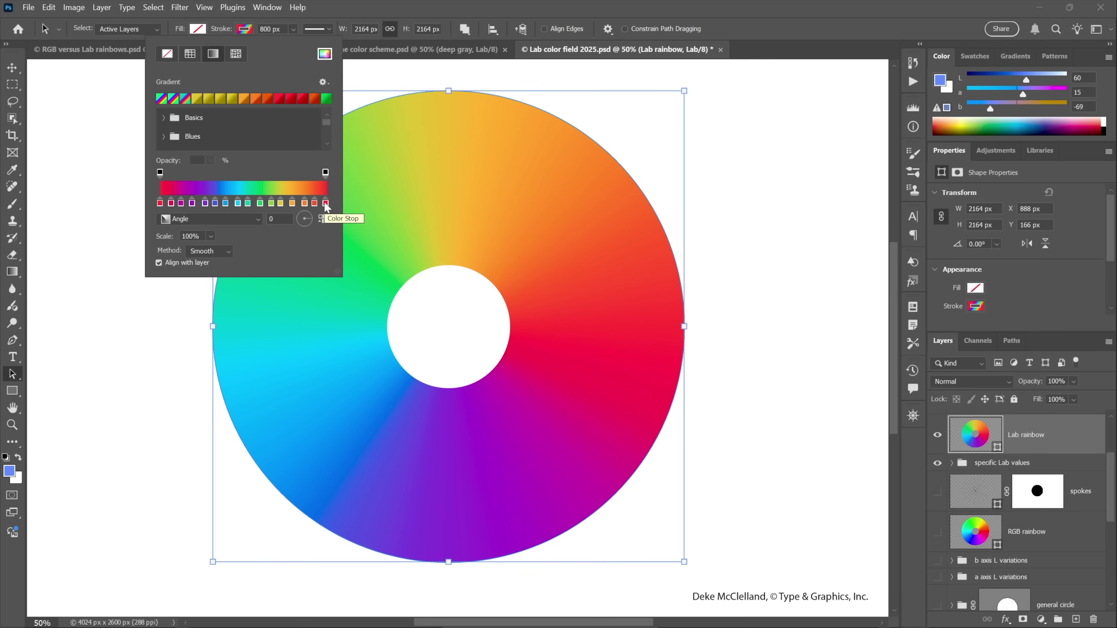
{"action": "key", "text": "Return"}
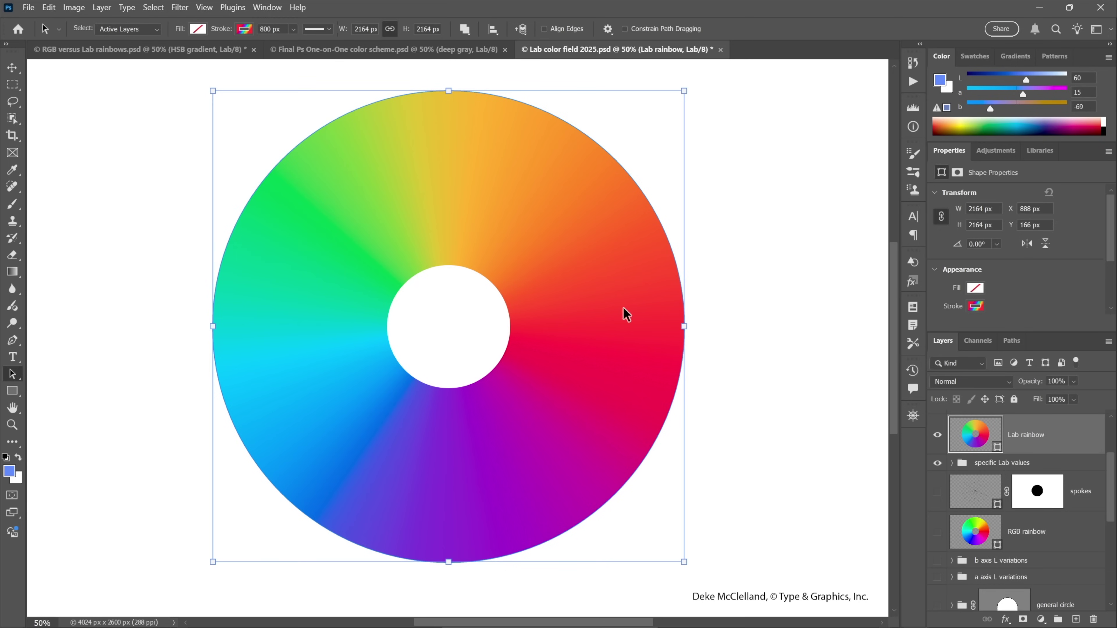
{"action": "left_click", "coordinate": [747, 288]}
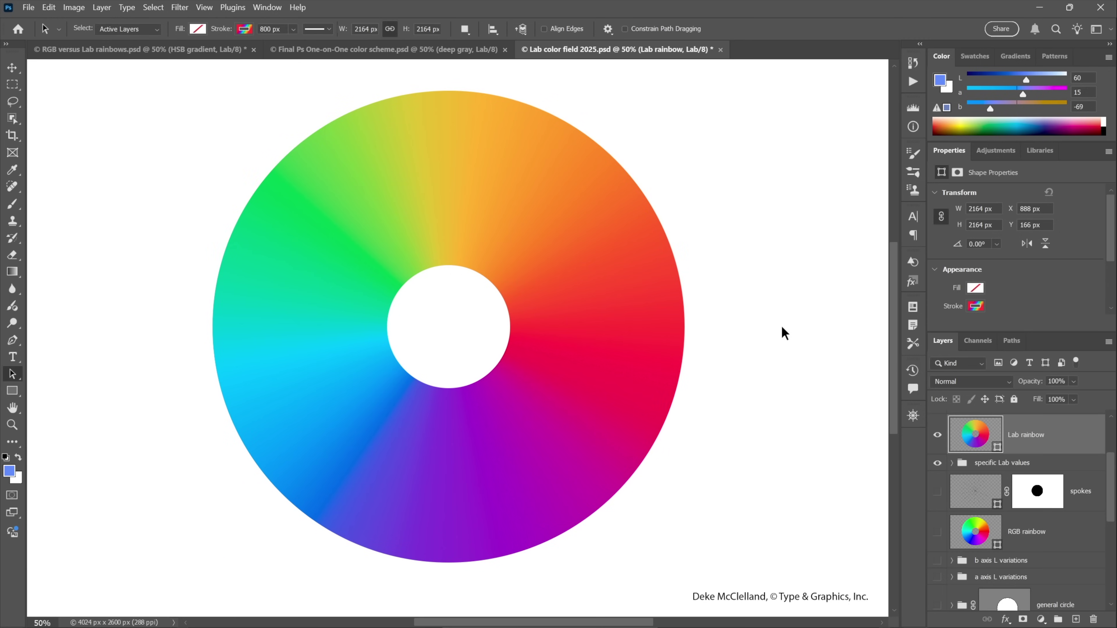
{"action": "left_click", "coordinate": [381, 50]}
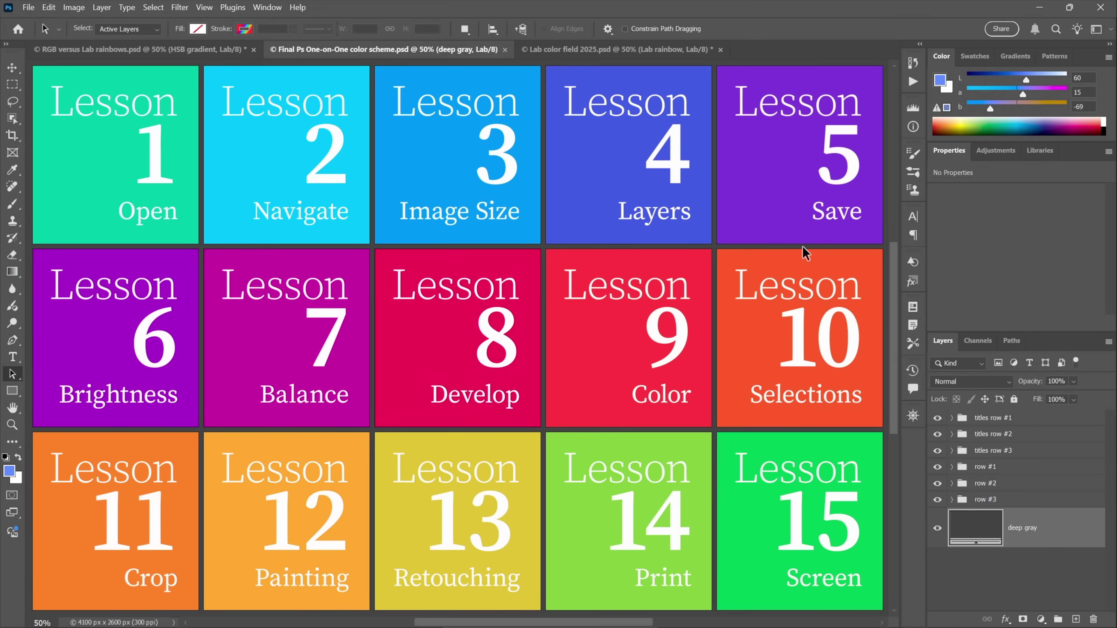
{"action": "left_click", "coordinate": [661, 48]}
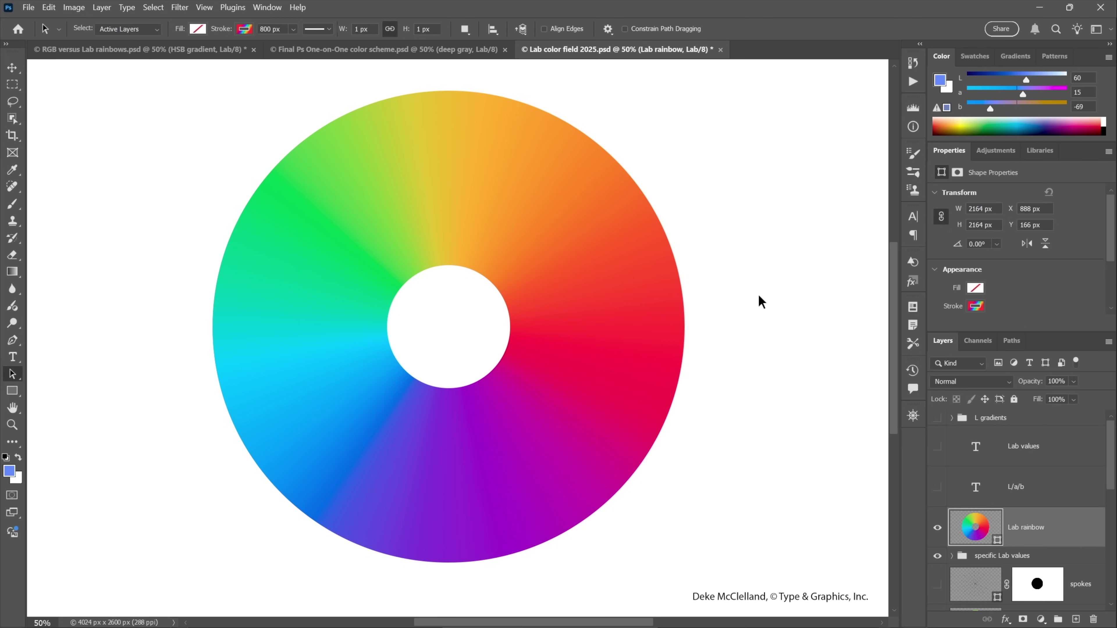
Step: Reveal the Lab values and L/a/b titles, value labels and spoke tick marks around the ring
{"action": "key", "text": "F2"}
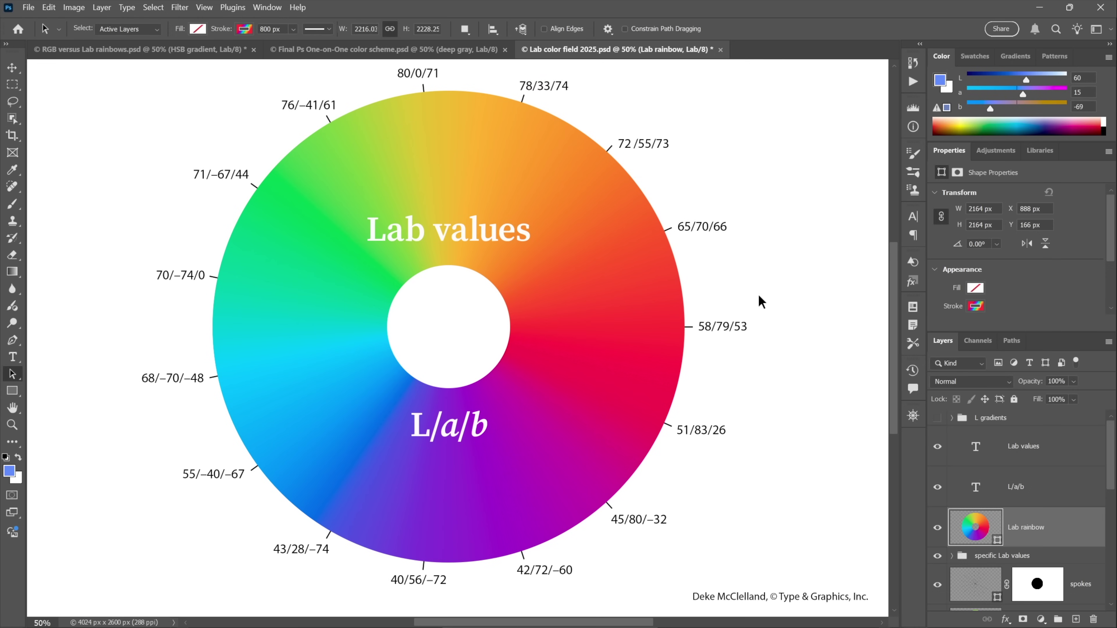